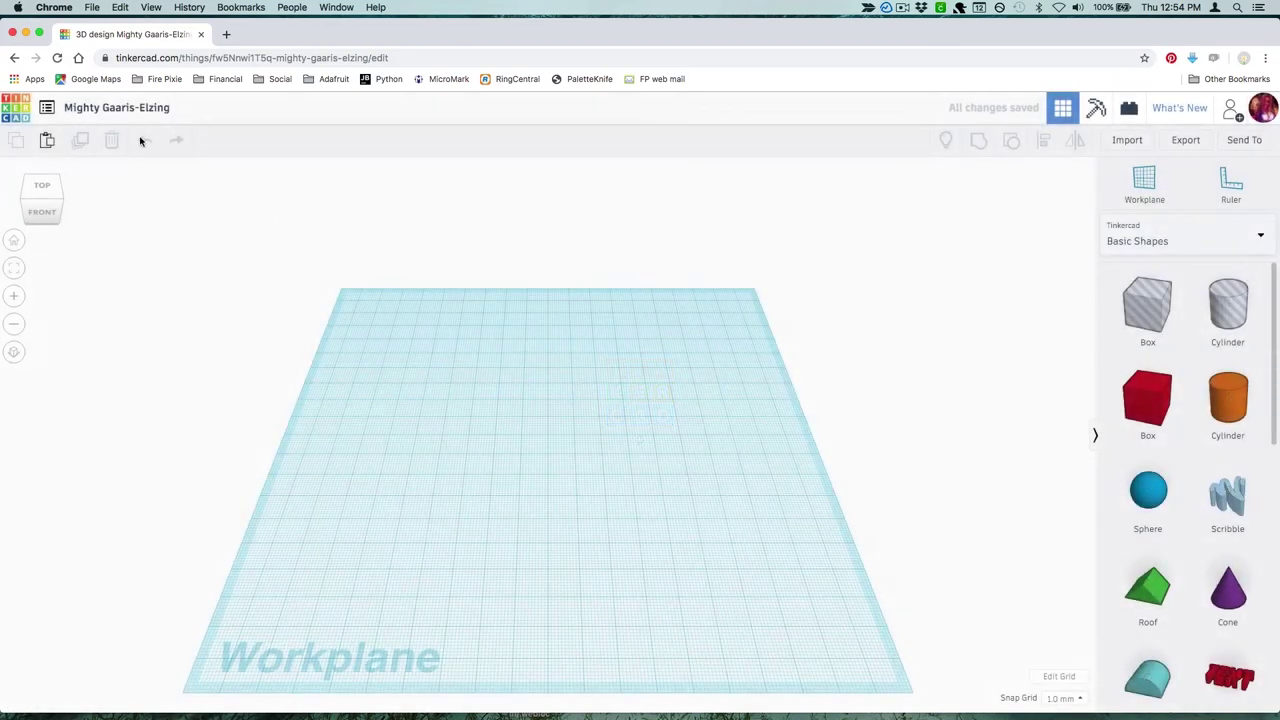
Step: Rename the design as Heart Armor
click(133, 108)
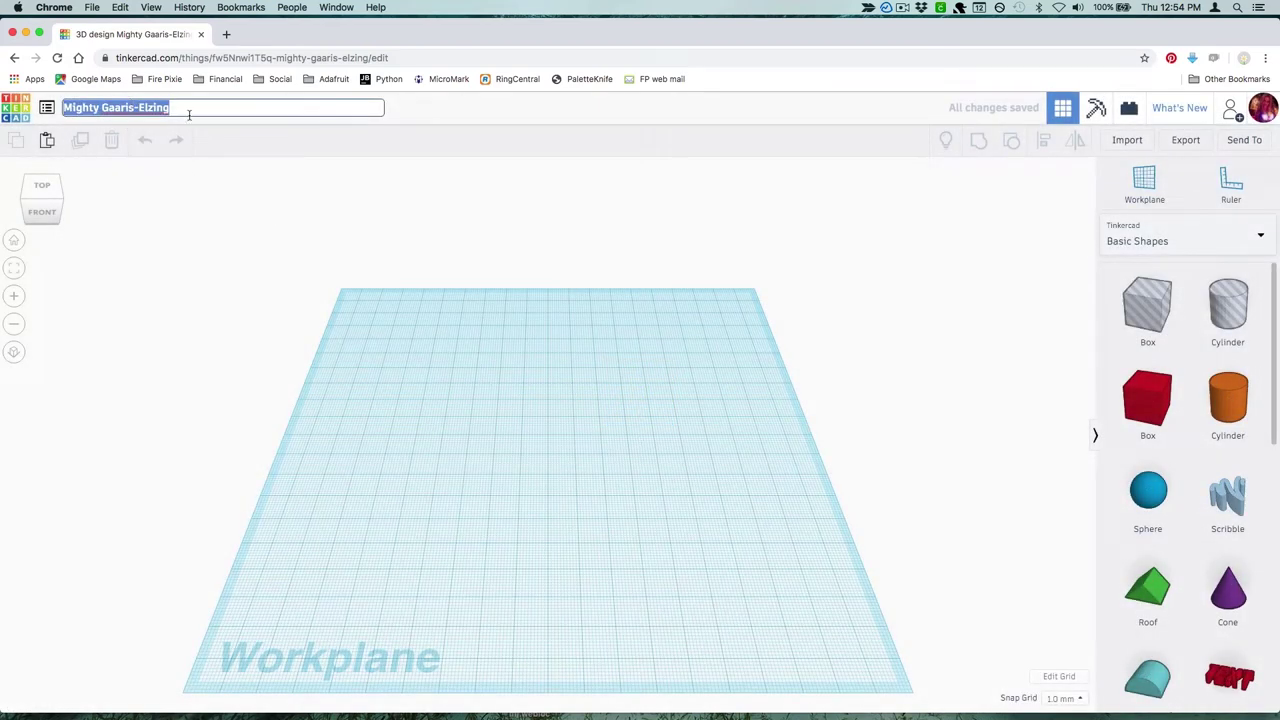
text(Heart Armor)
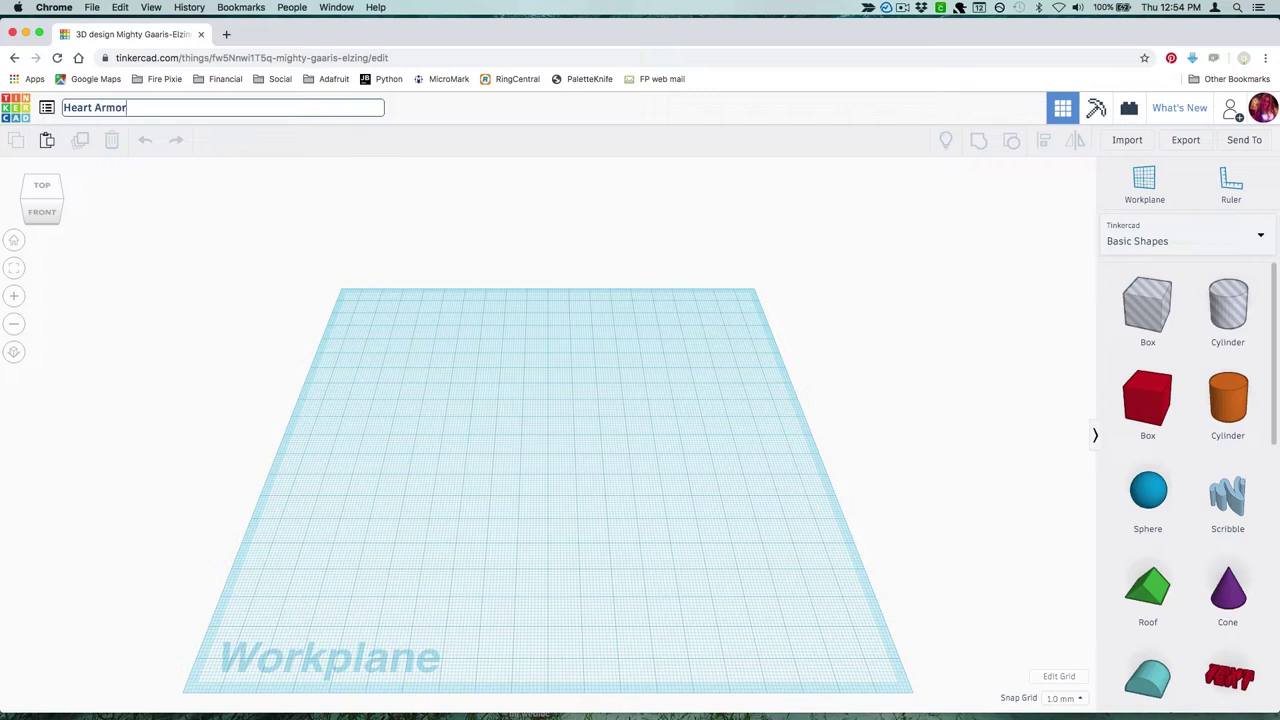
key(Return)
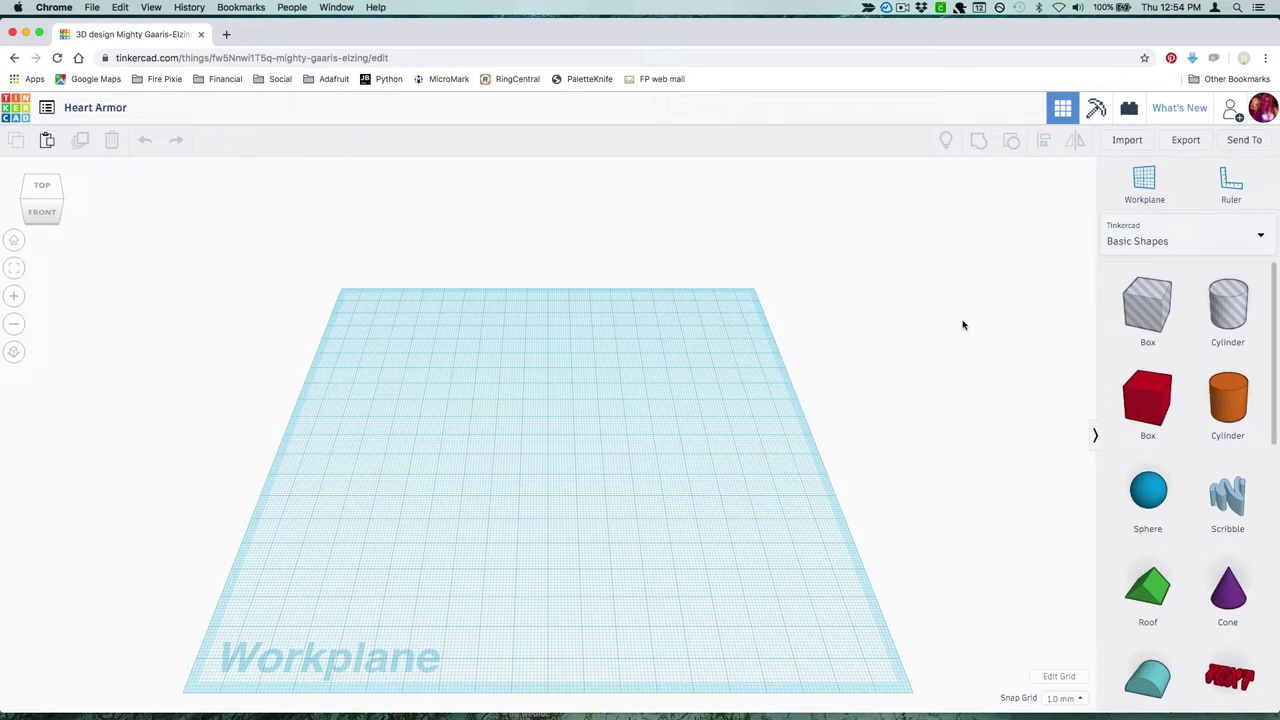
Step: Place a hole box on the workplane, set its width to 30 mm, and reduce its depth and height
drag(1163, 308, 475, 395)
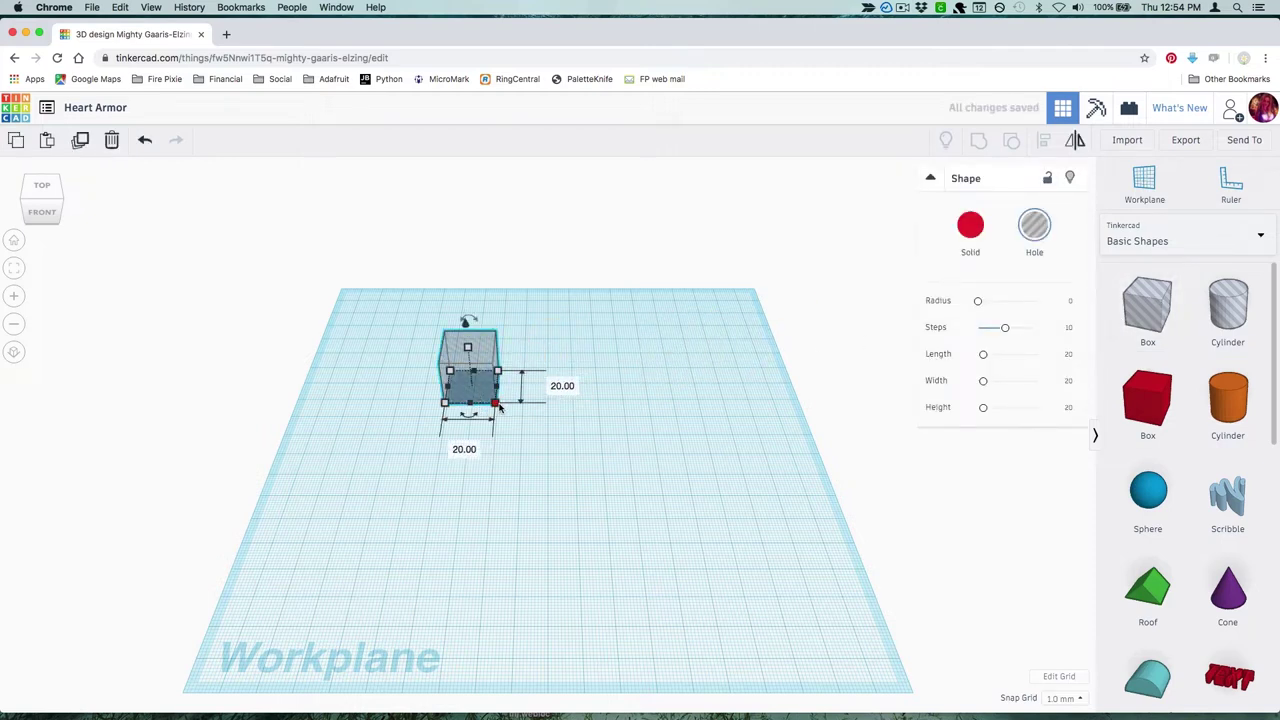
text(30)
key(Tab)
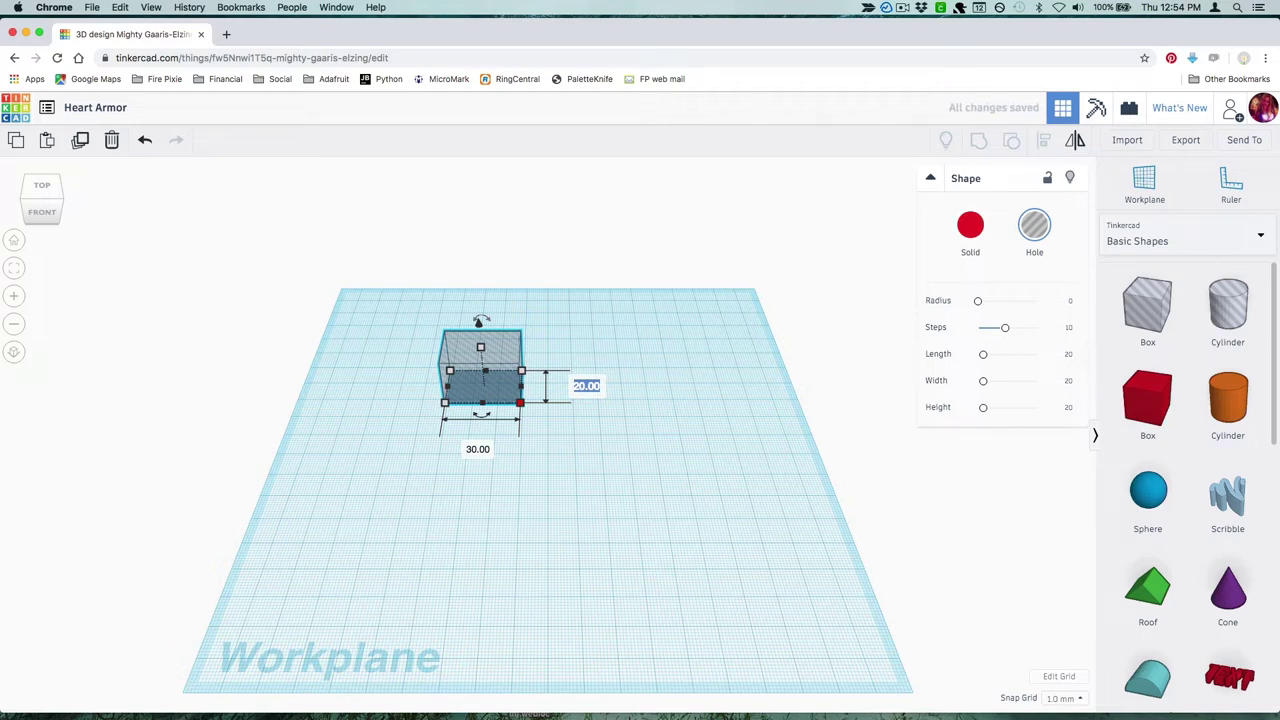
key(Tab)
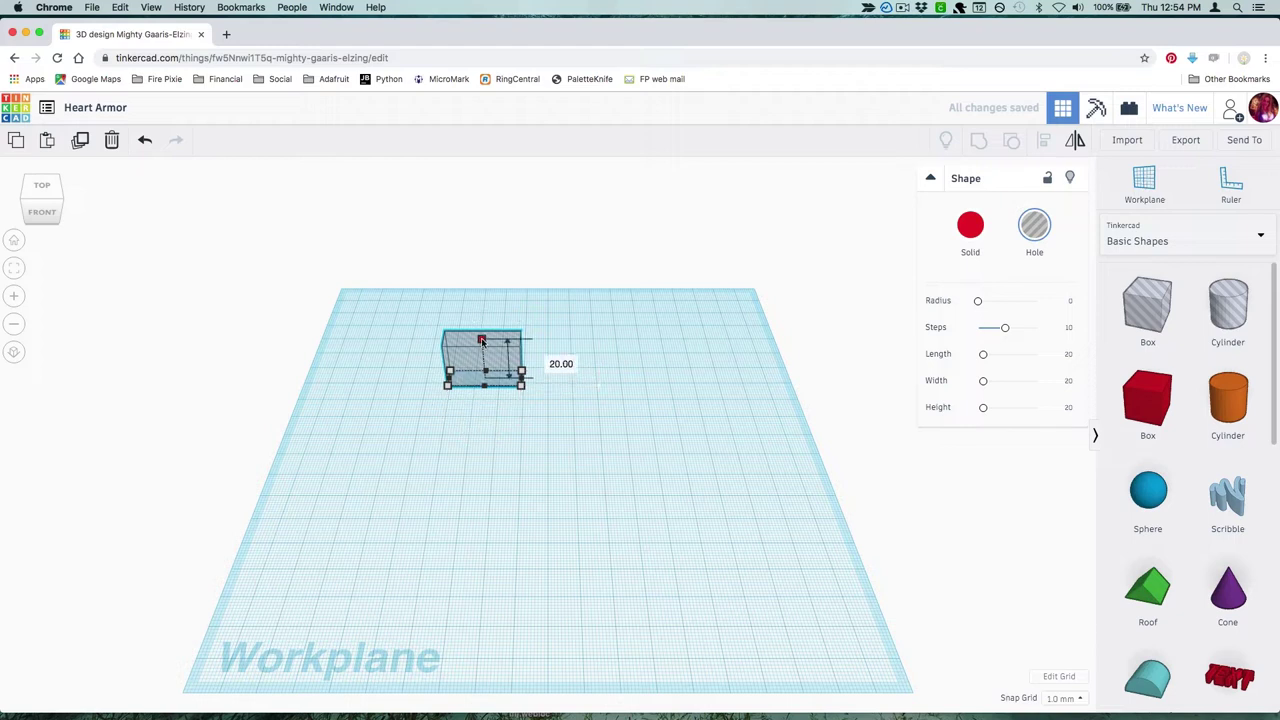
key(Return)
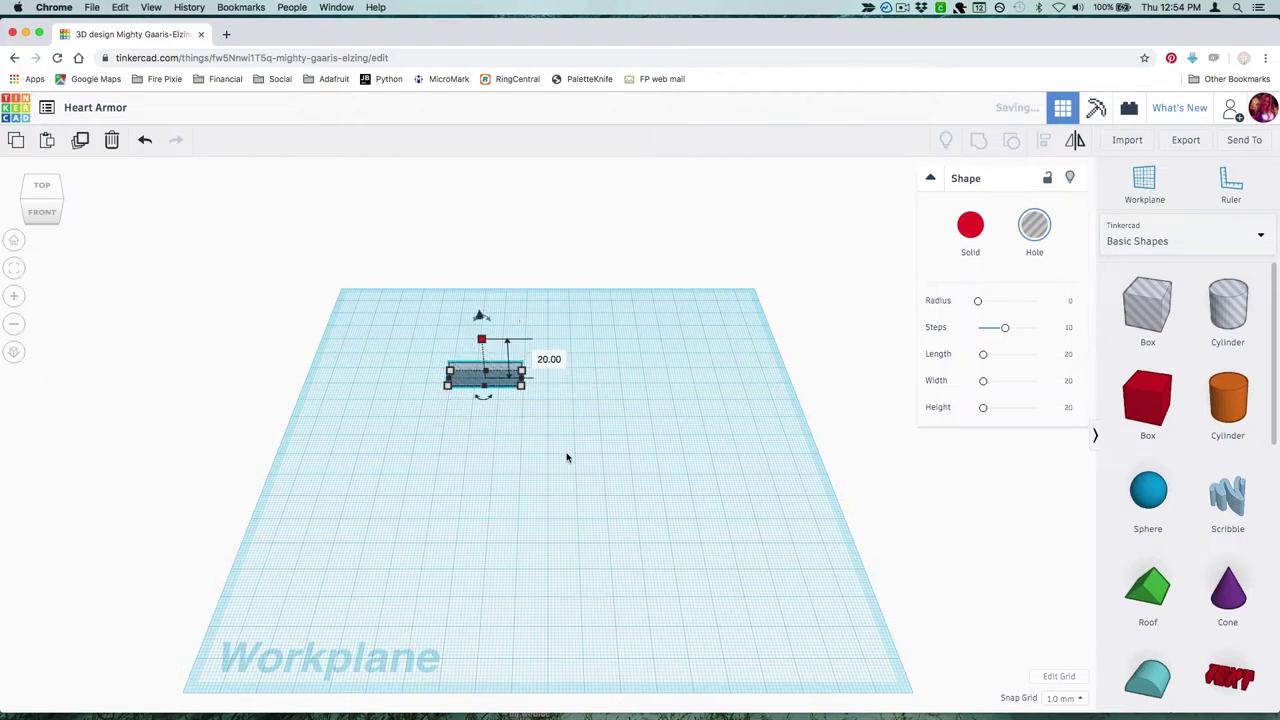
click(566, 457)
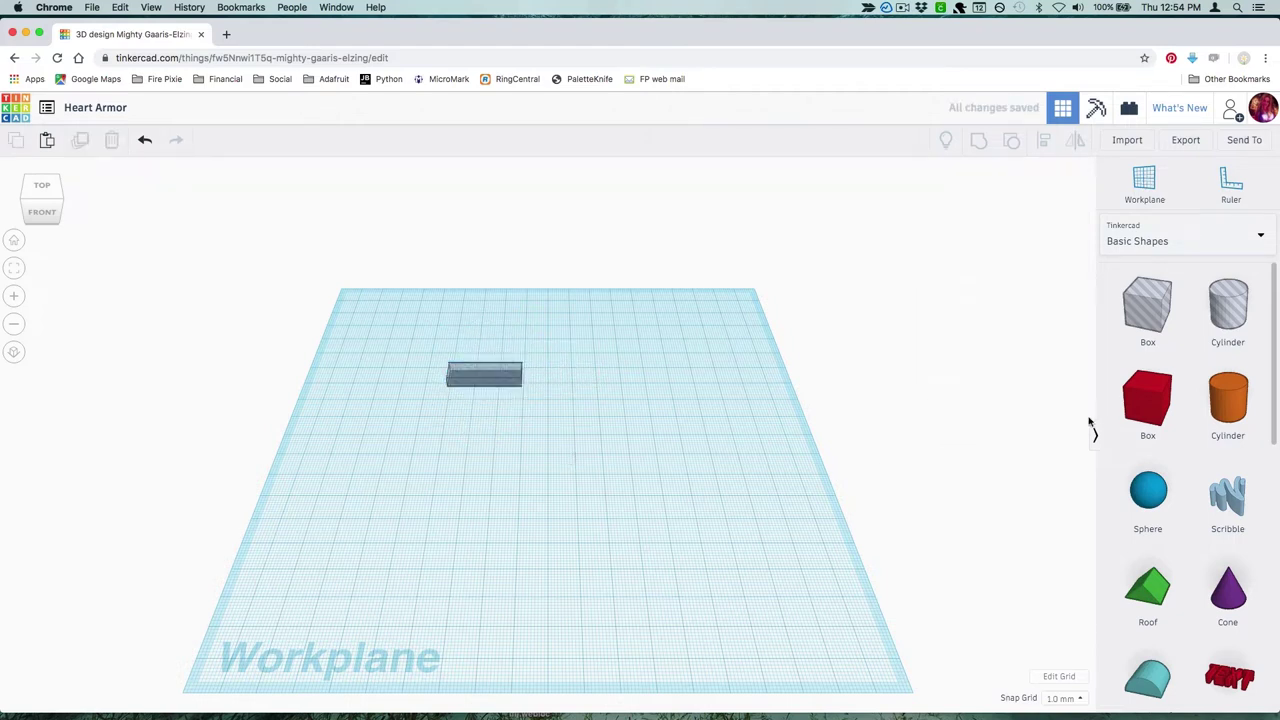
Step: Place a half sphere in front of the box hole and size it 15 mm wide, 18 mm deep and 7 mm high
scroll(1194, 386, down, 10)
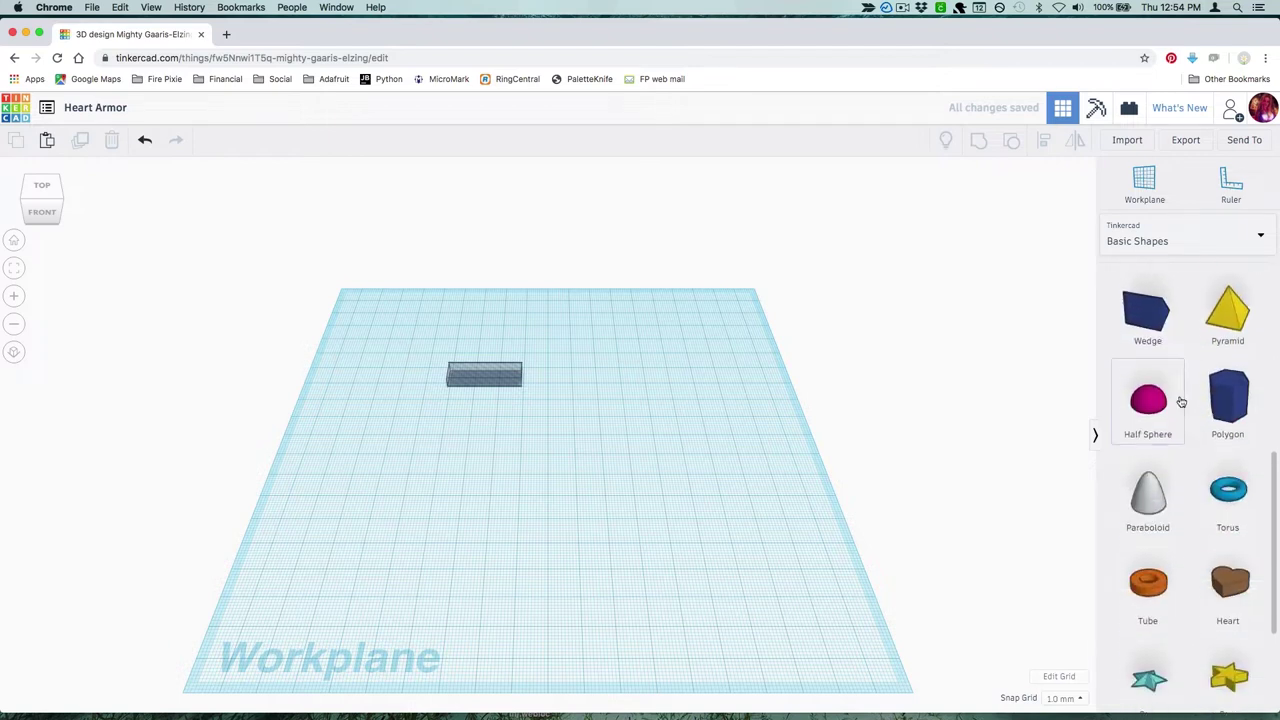
drag(1128, 374, 474, 428)
mouse_move(501, 447)
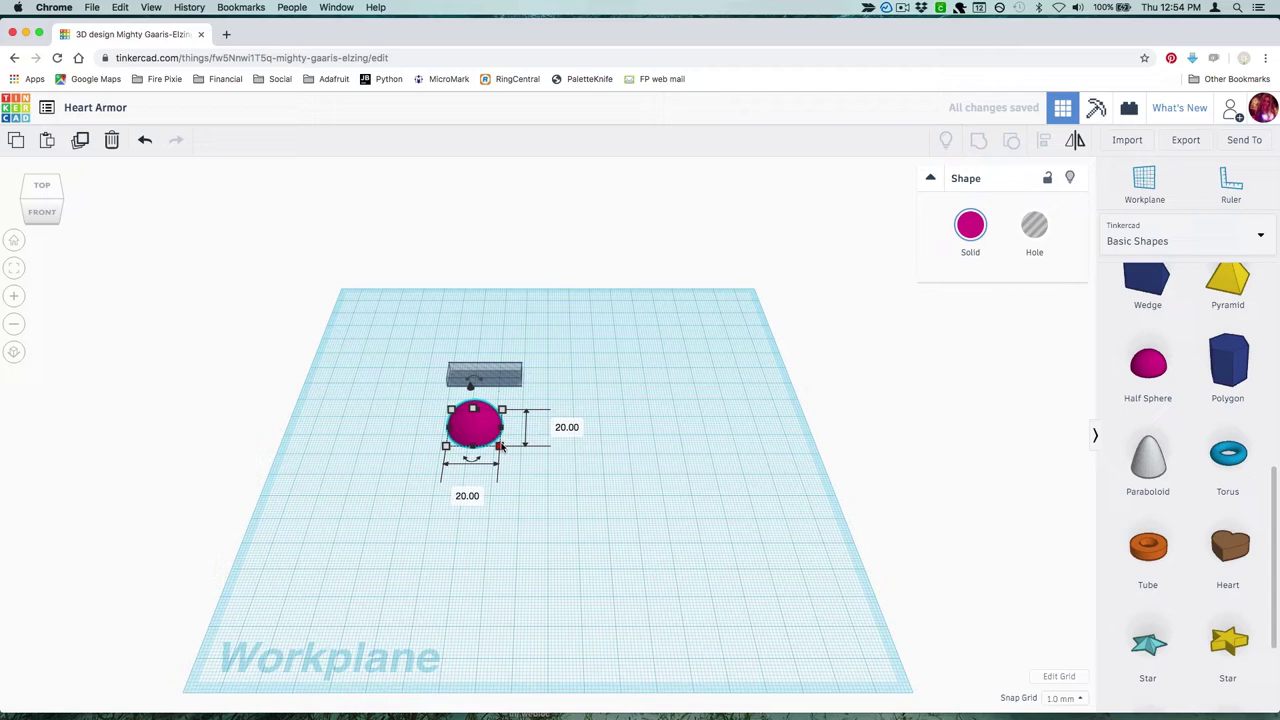
key(Tab)
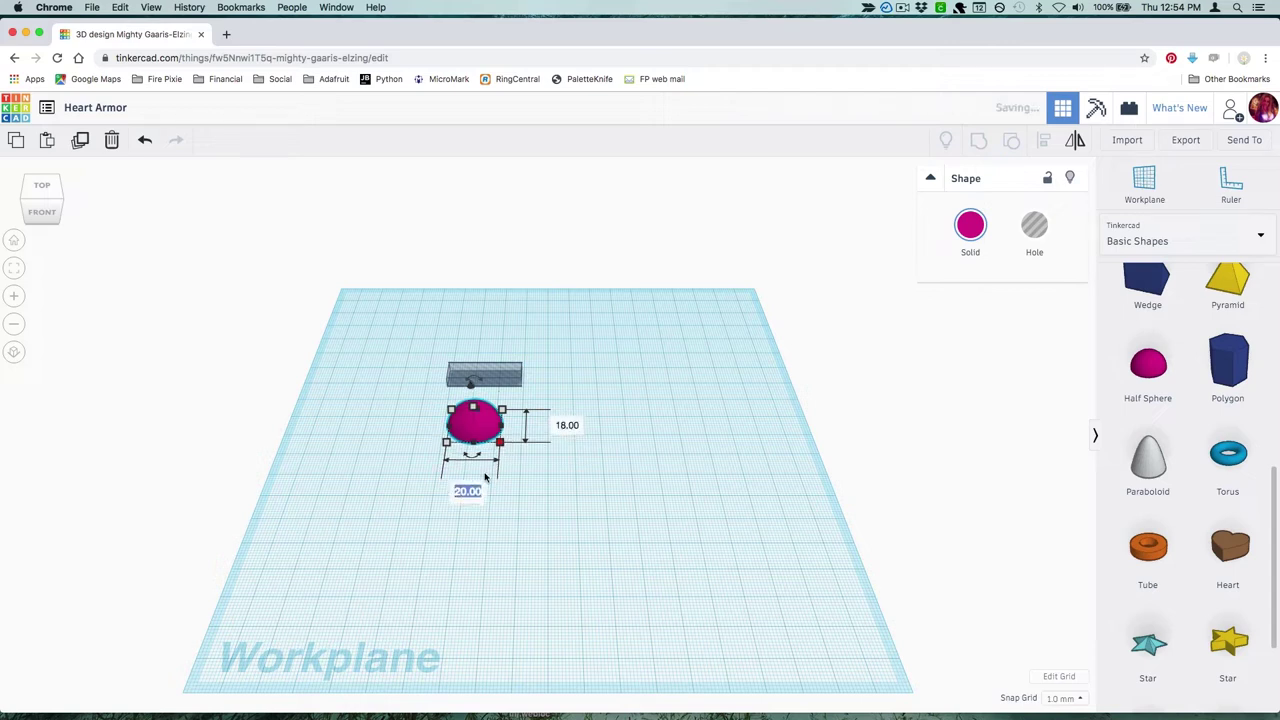
text(15)
key(Tab)
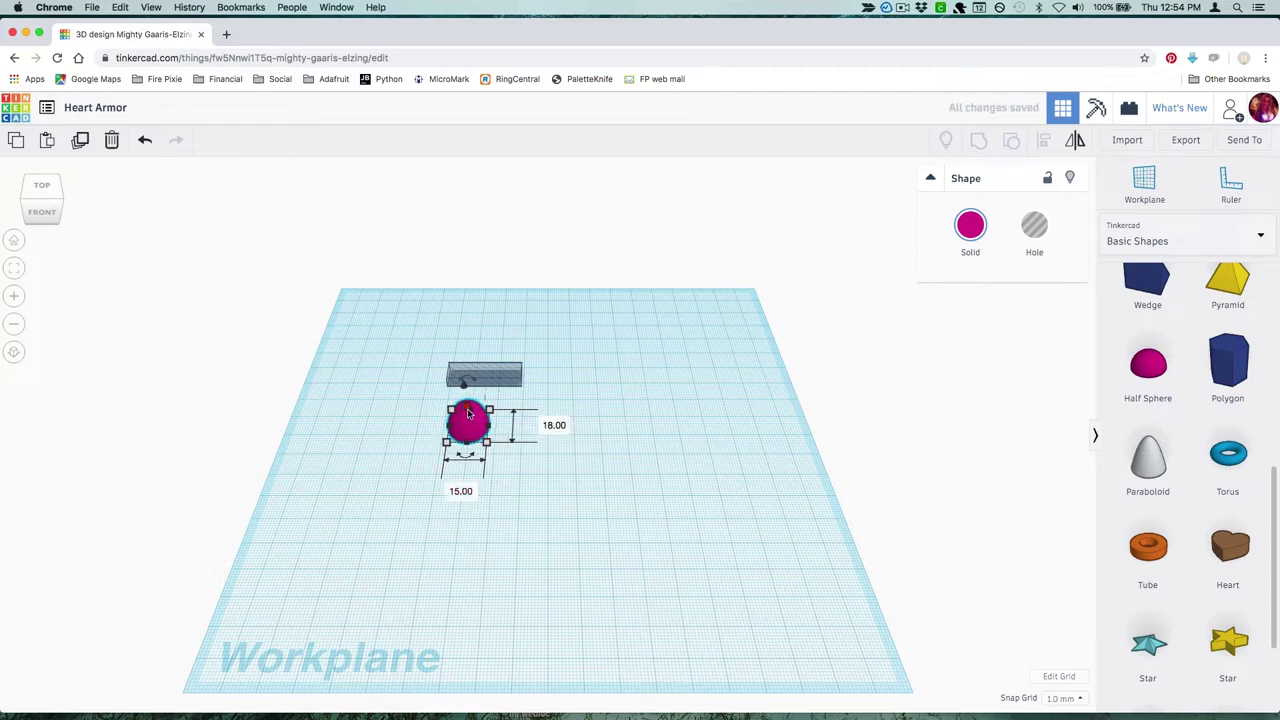
mouse_move(468, 410)
text(7)
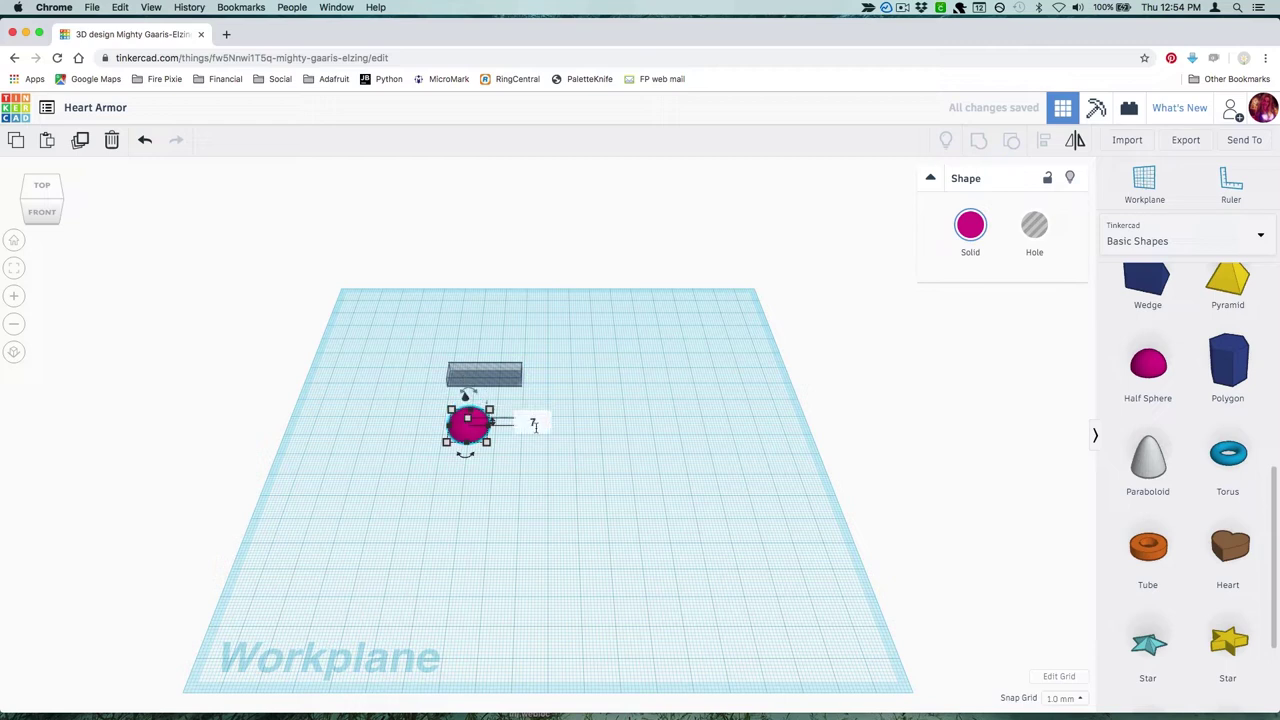
key(Return)
click(535, 465)
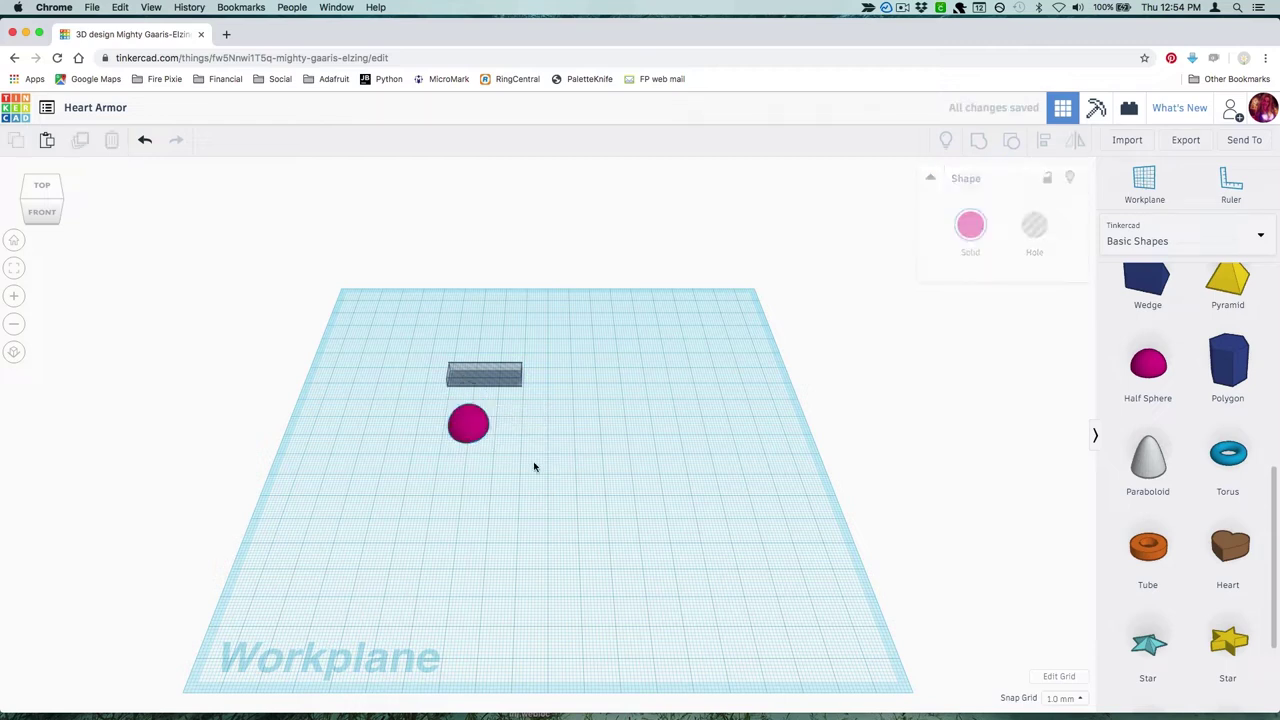
Step: Turn the half sphere into a hole and move it over the middle of the box hole
click(468, 428)
click(1035, 225)
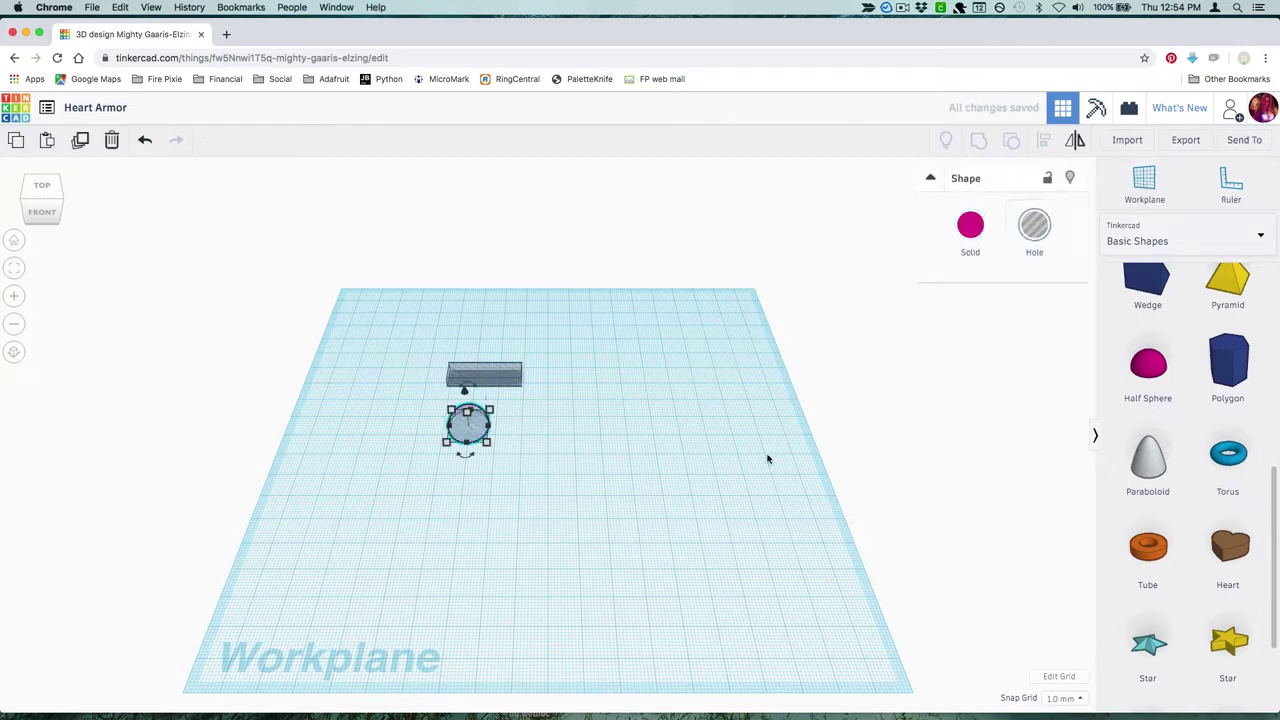
mouse_move(475, 434)
mouse_down()
mouse_move(491, 403)
mouse_move(485, 372)
mouse_up()
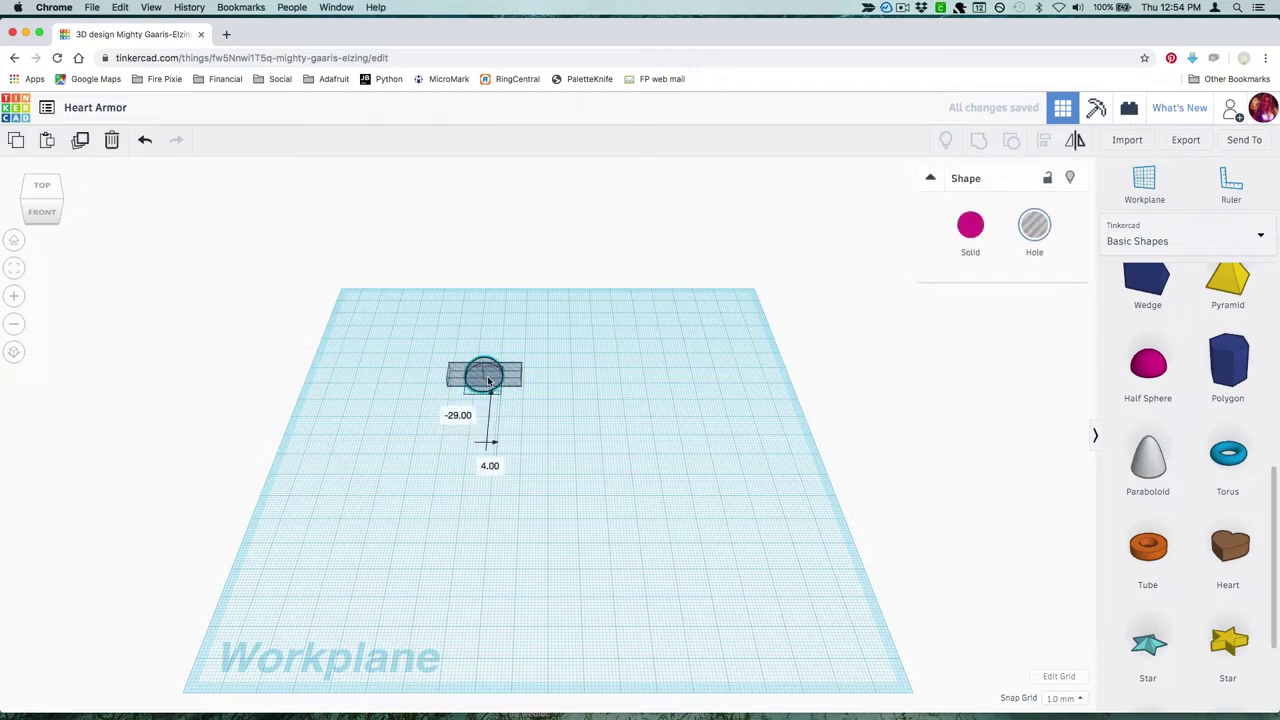
Step: Centre the box and half-sphere holes on each other in width and depth, and group them into one hole shape
drag(397, 340, 573, 413)
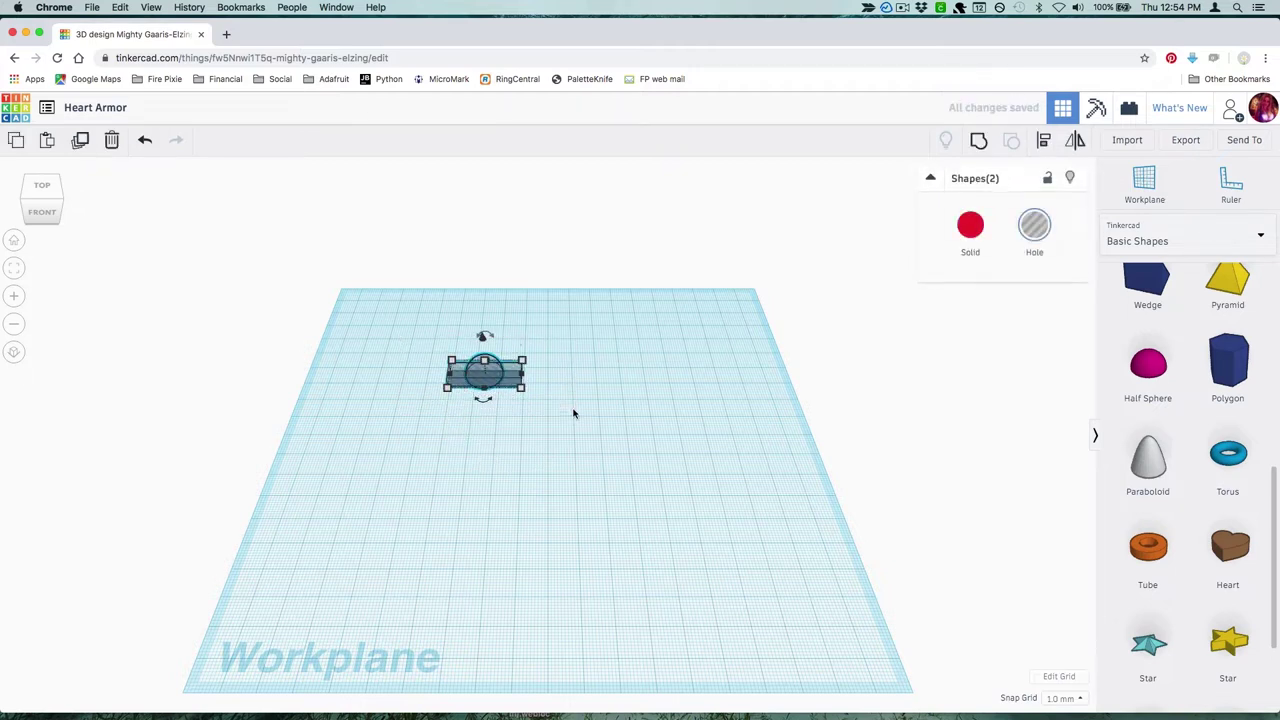
click(1043, 141)
click(484, 400)
click(432, 375)
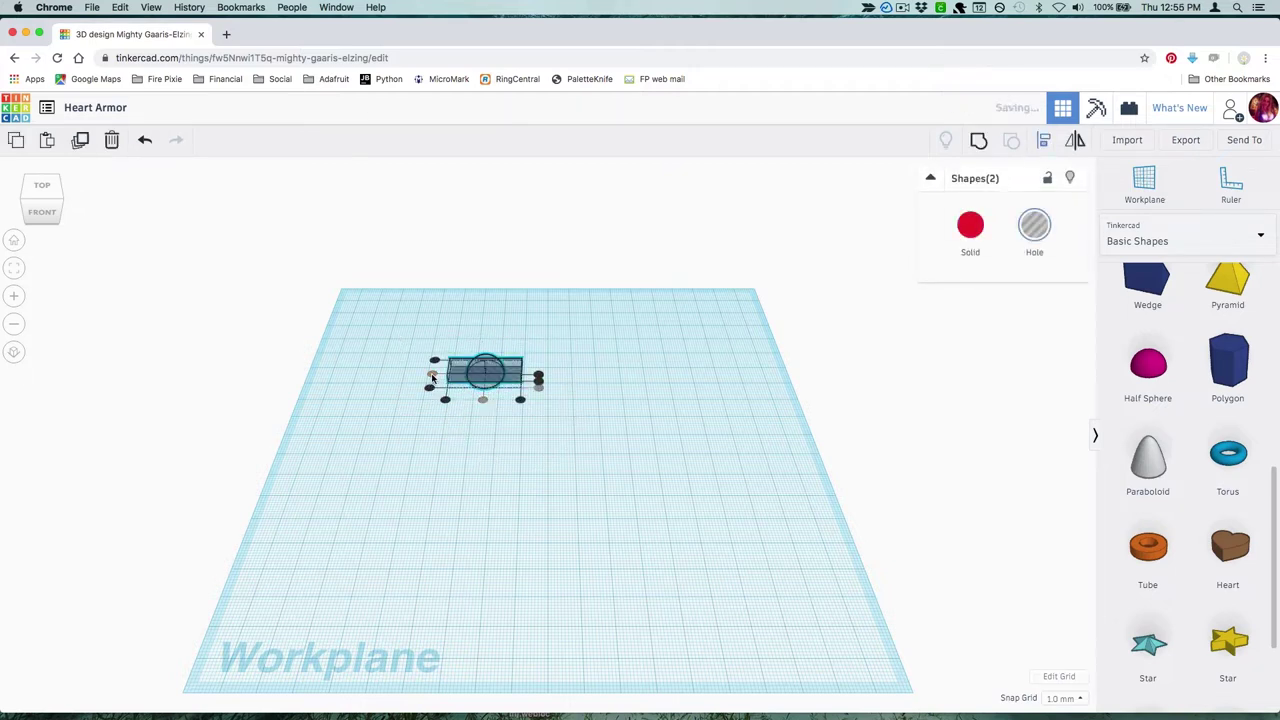
click(525, 470)
right_drag(525, 470, 541, 496)
drag(424, 294, 545, 388)
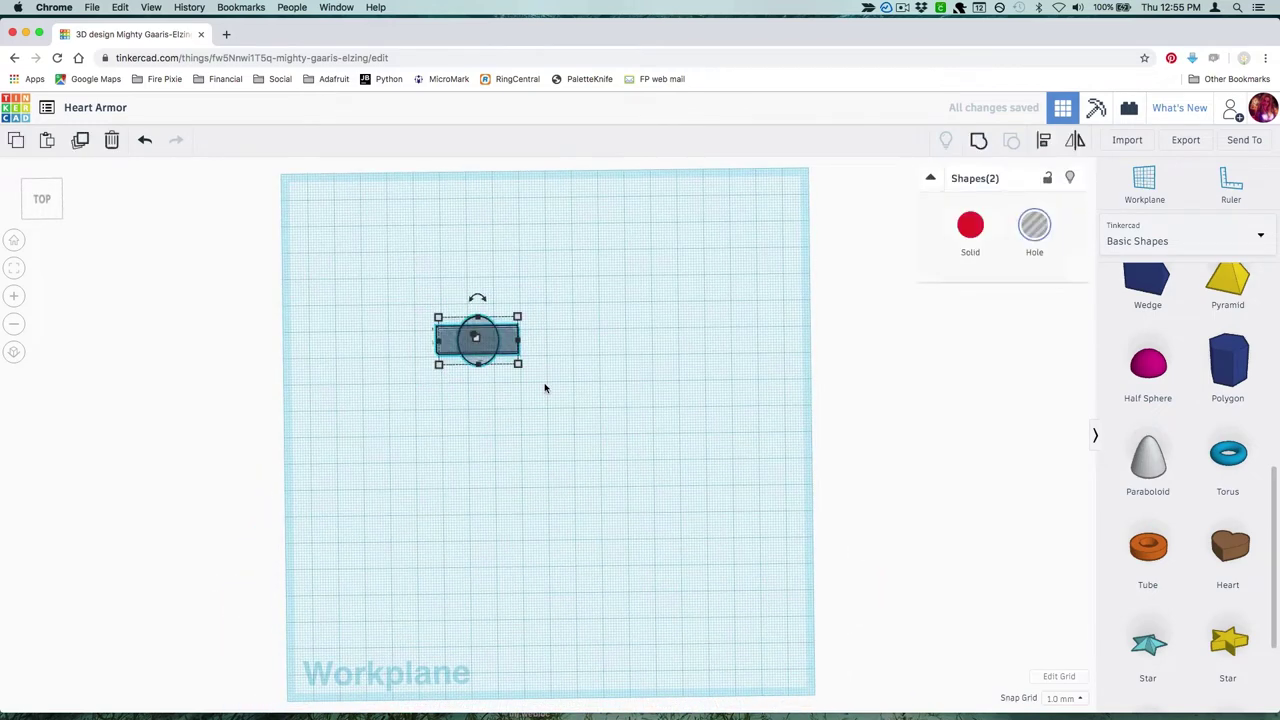
click(978, 141)
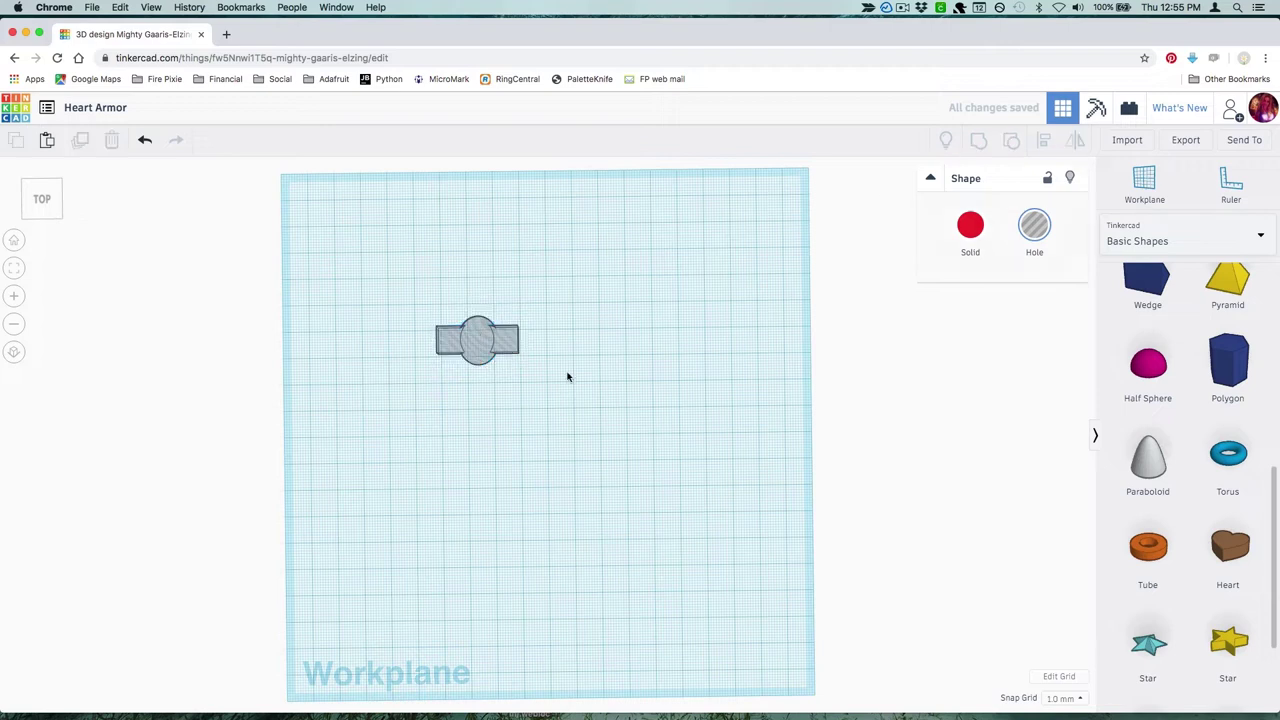
Step: Move the grouped hole to the workplane's back-left corner and place a copy of it just in front
drag(507, 345, 388, 240)
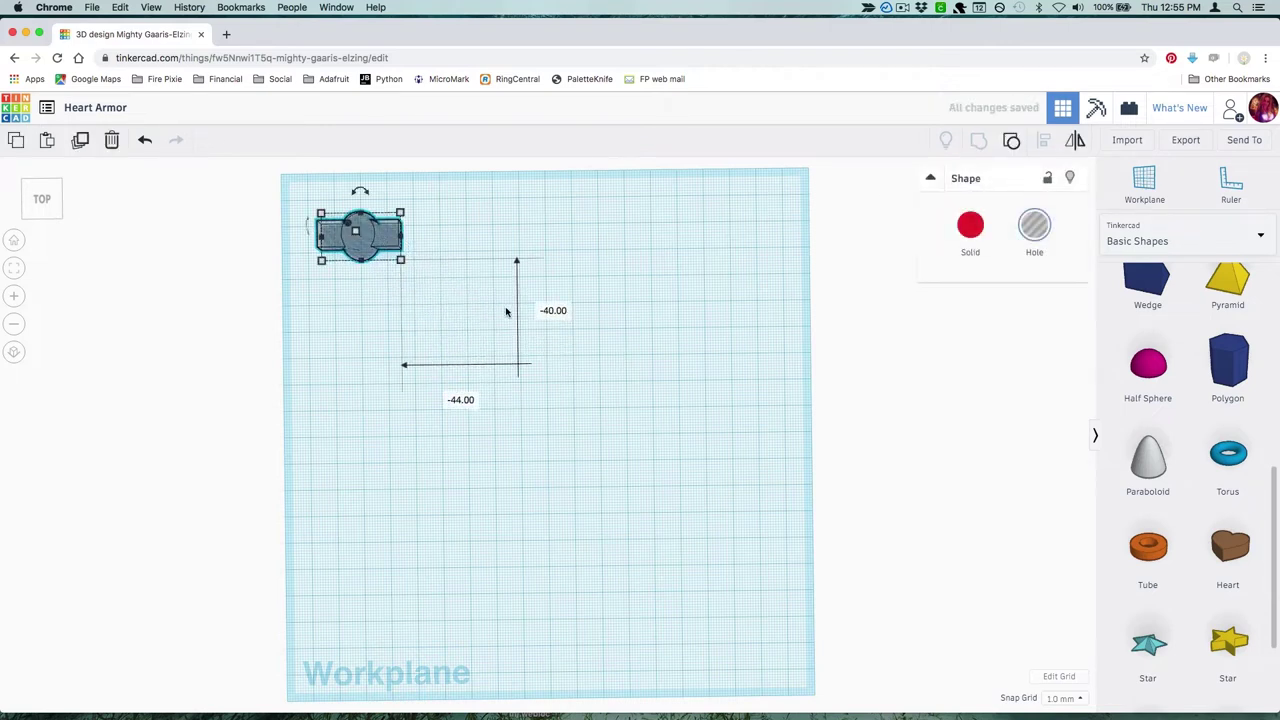
key(super+v)
drag(422, 243, 384, 296)
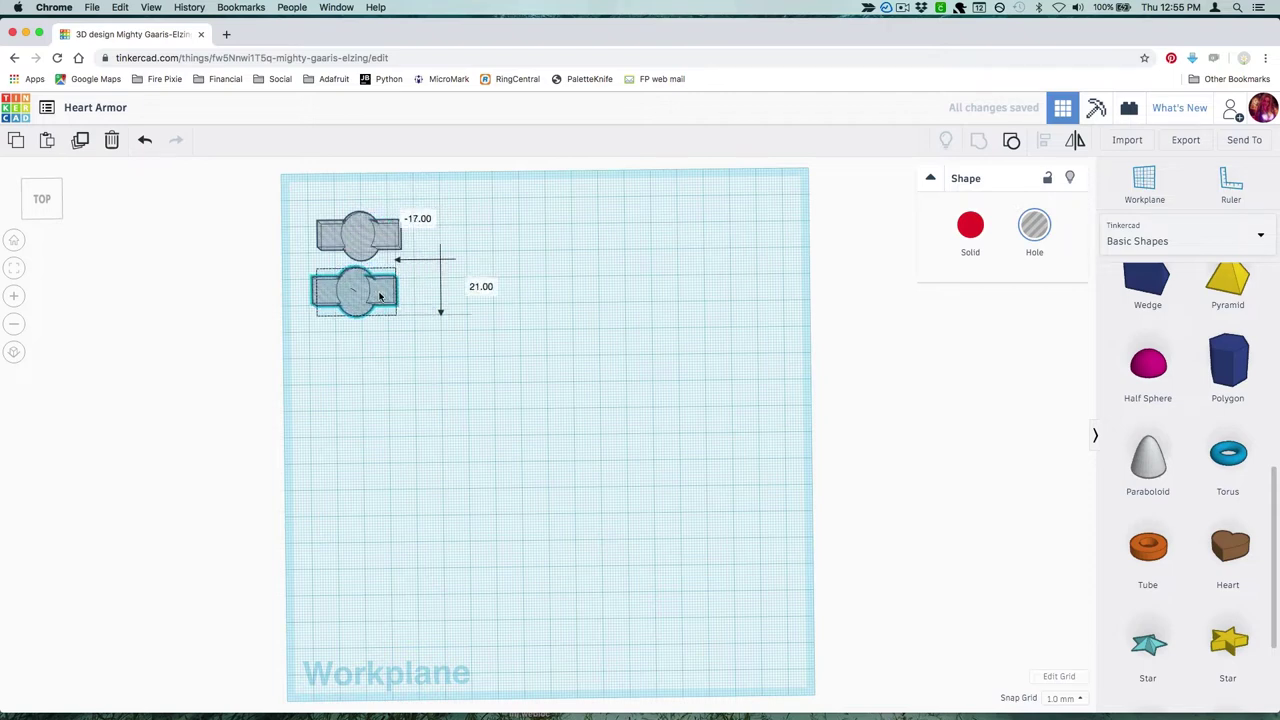
click(614, 373)
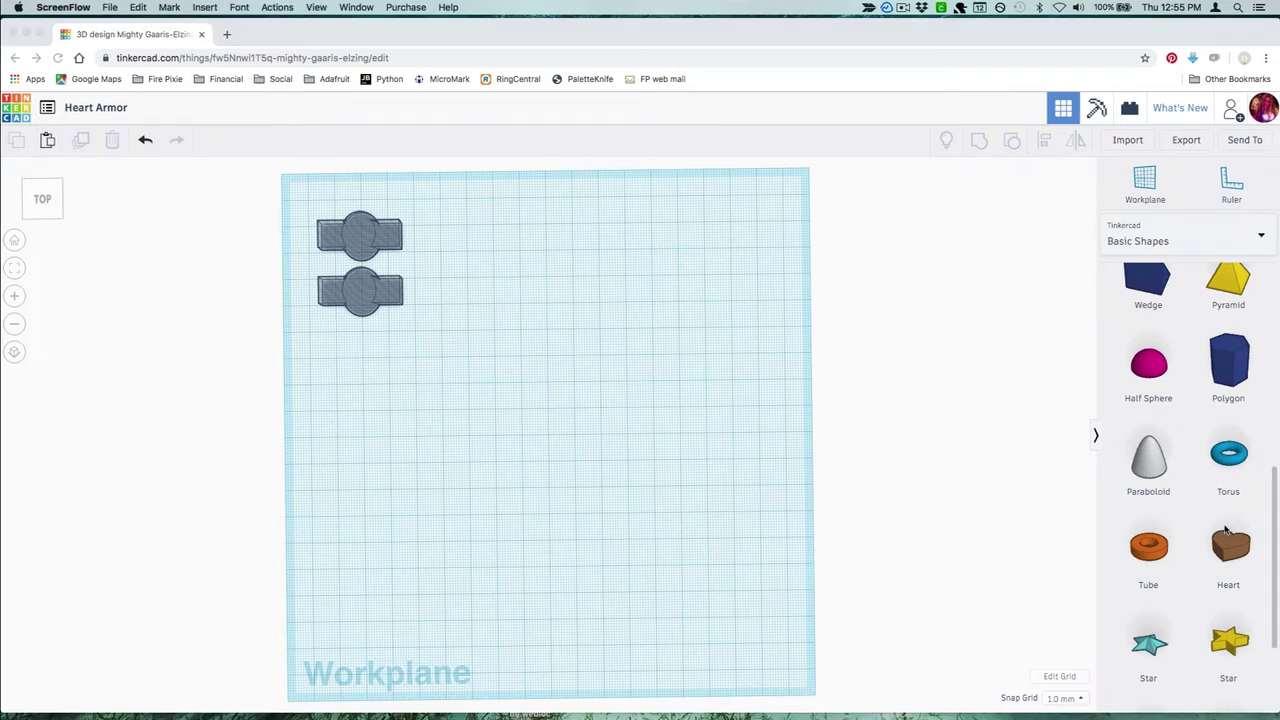
Step: Place a heart shape right of the workplane's centre and colour it light pink
click(1236, 555)
drag(1231, 552, 614, 348)
click(971, 226)
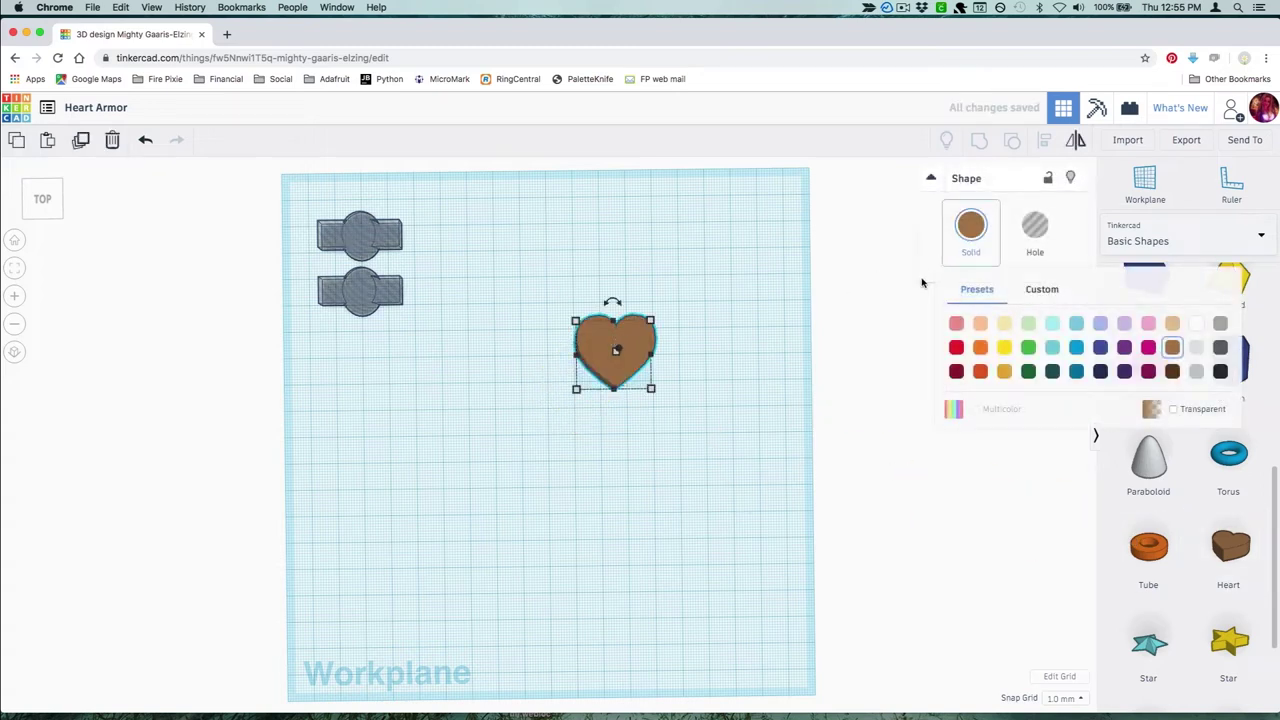
click(1148, 323)
click(657, 442)
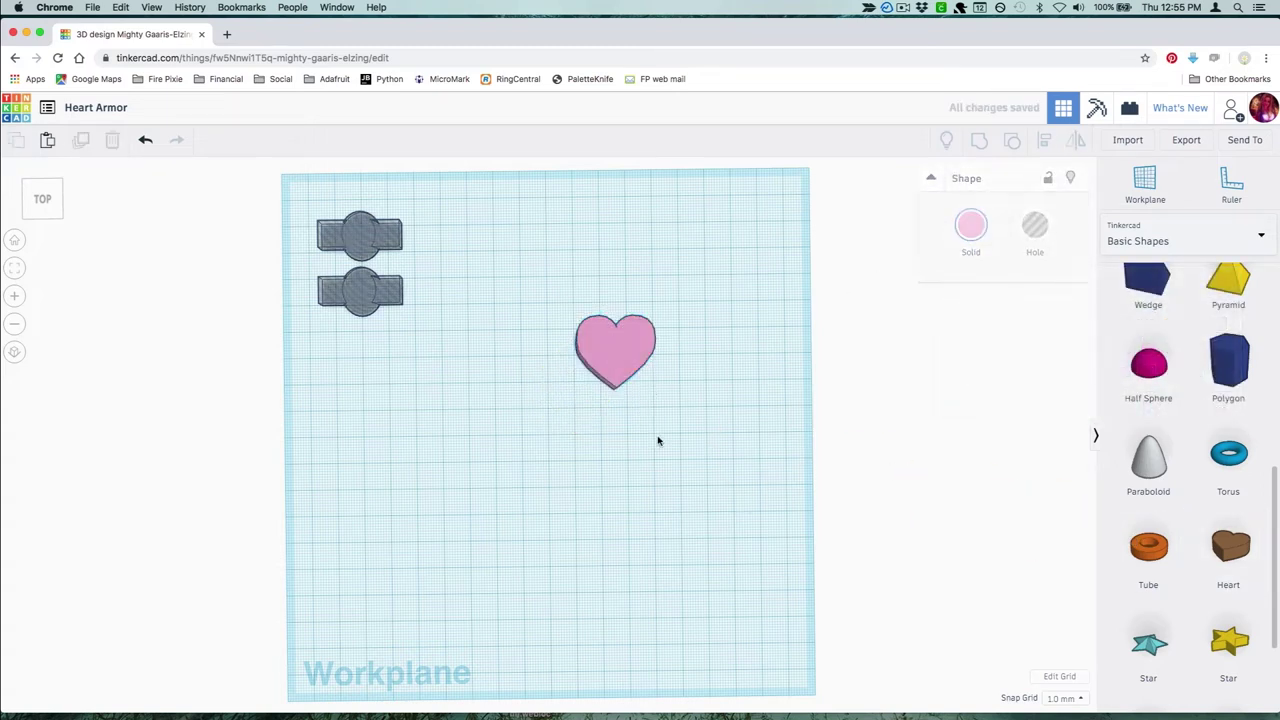
Step: Move one copy of the grouped hole under the heart and narrow the heart to 21 mm
mouse_move(714, 420)
right_down()
mouse_move(600, 291)
mouse_move(706, 397)
mouse_move(703, 434)
right_up()
drag(380, 276, 629, 368)
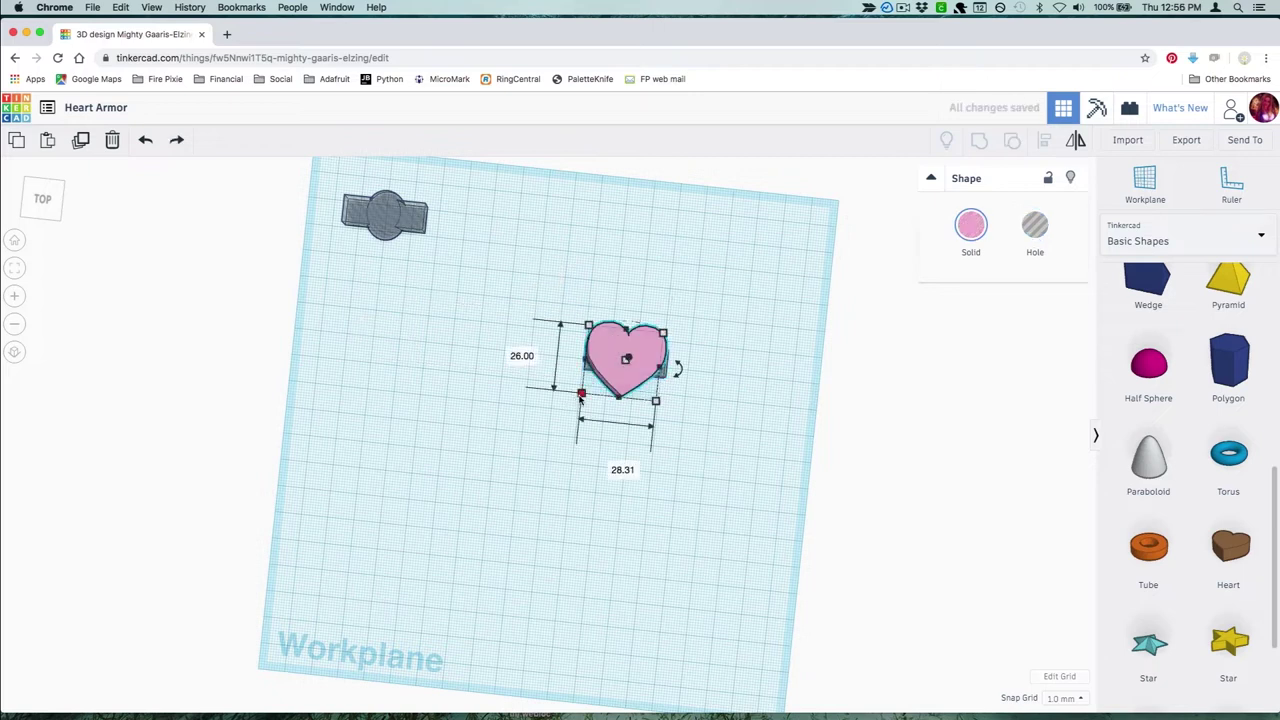
drag(581, 396, 594, 397)
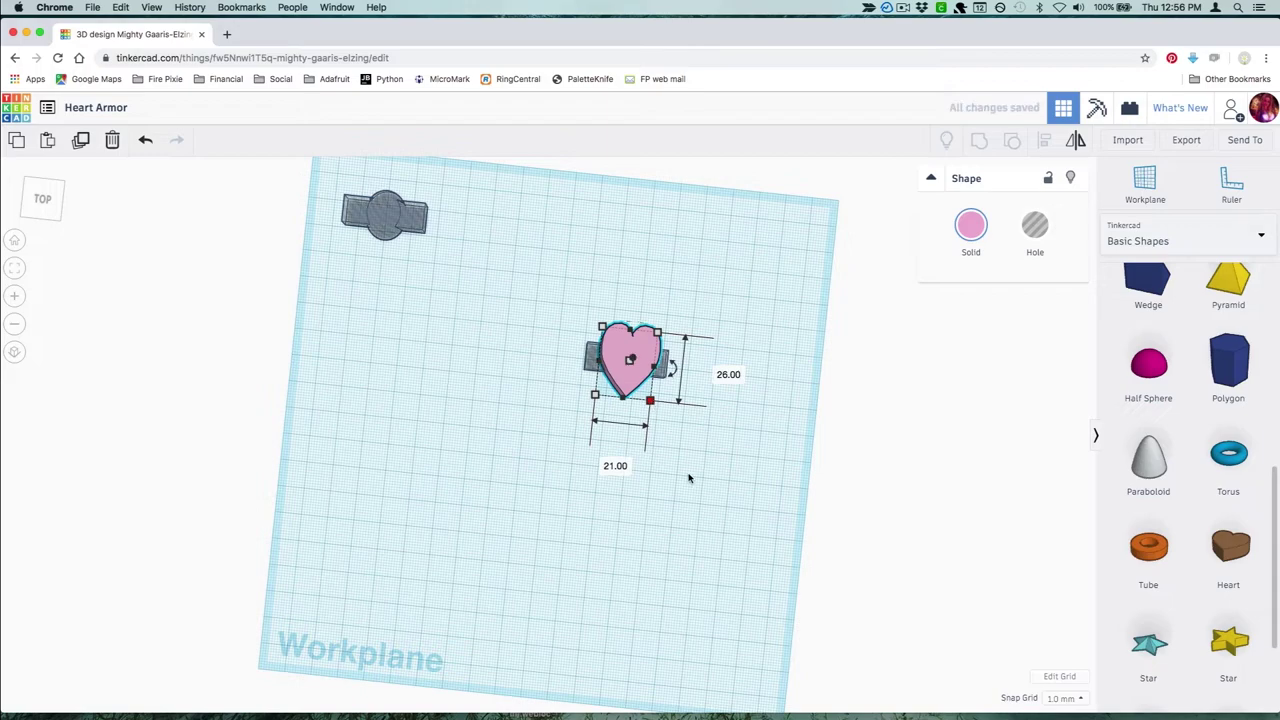
Step: Enlarge the heart slightly from a corner near its point while checking its fit around the hole from below
right_drag(689, 477, 679, 384)
scroll(660, 486, down, 2)
scroll(657, 486, up, 8)
scroll(657, 486, down, 2)
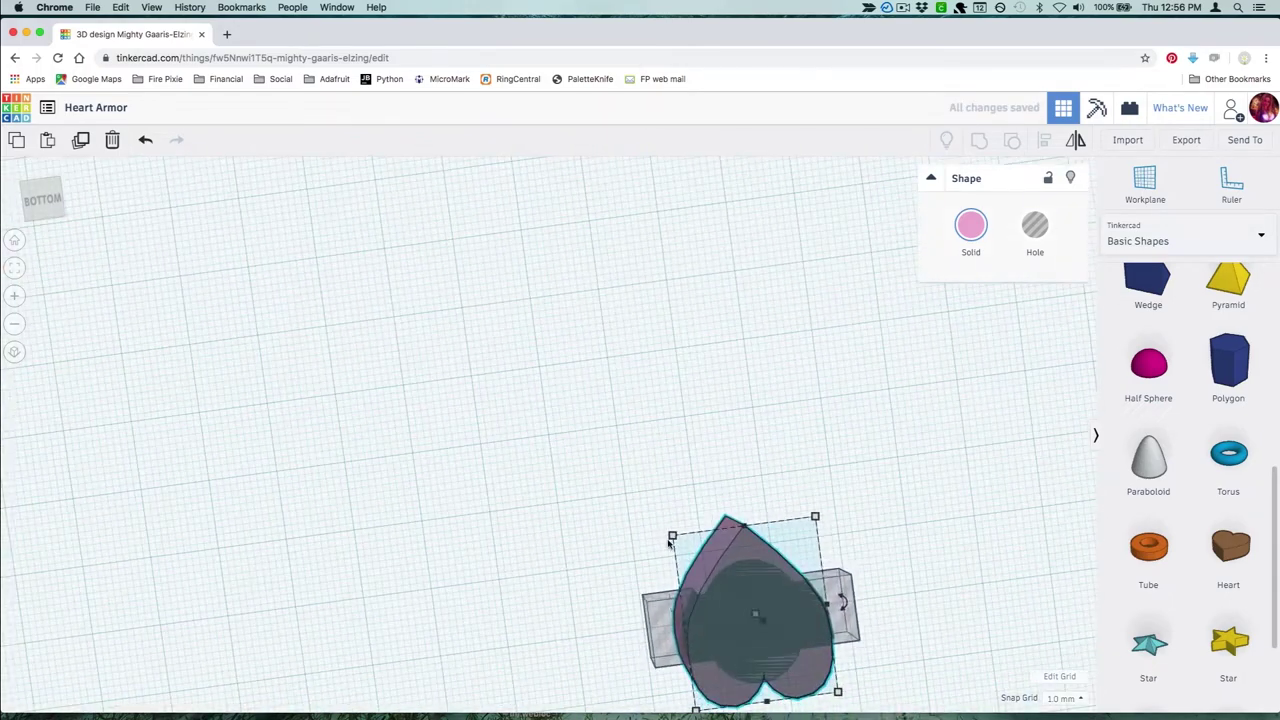
right_drag(669, 540, 690, 383)
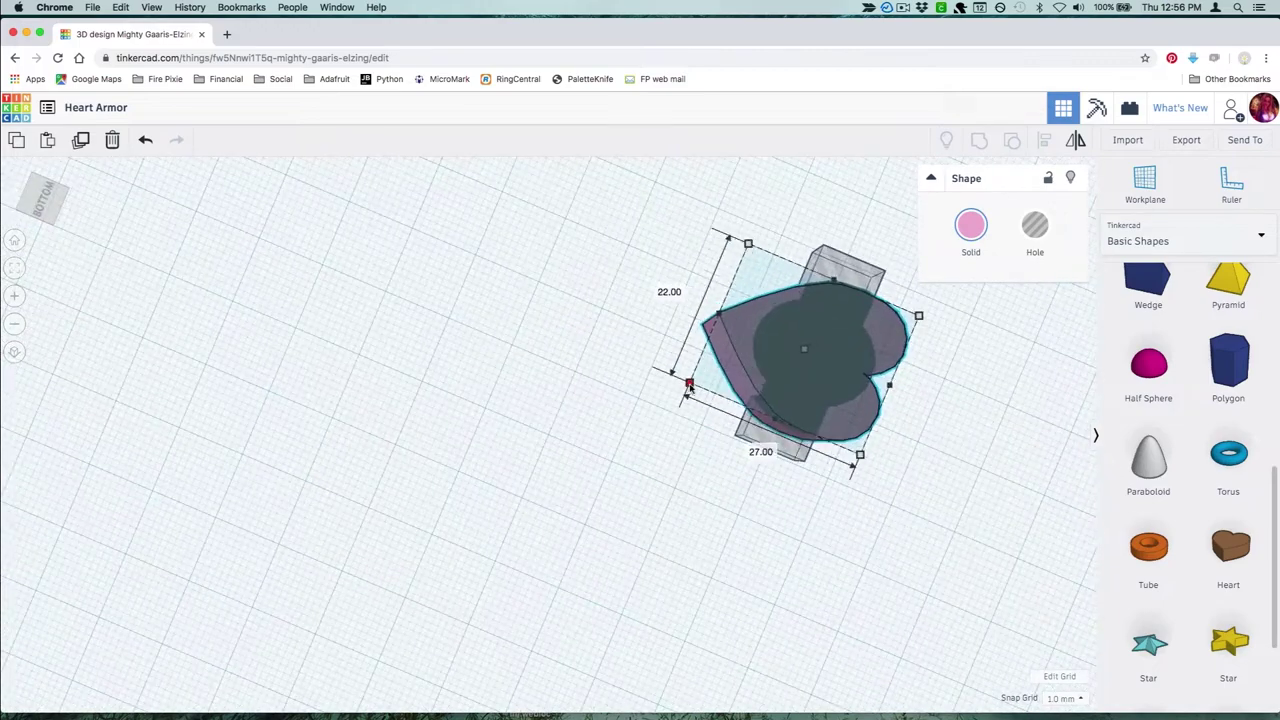
key(super+z)
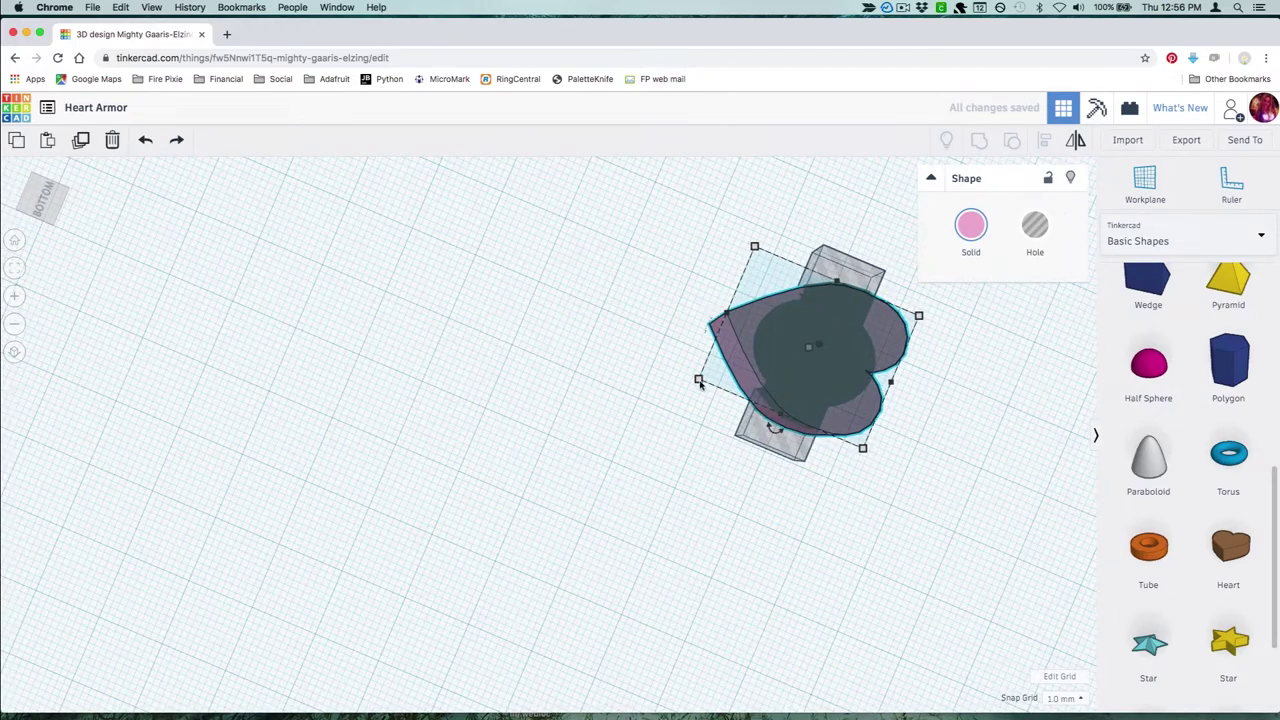
drag(700, 384, 688, 390)
Step: Align the heart and the grouped hole beneath it so they are centred on each other
right_drag(964, 388, 956, 306)
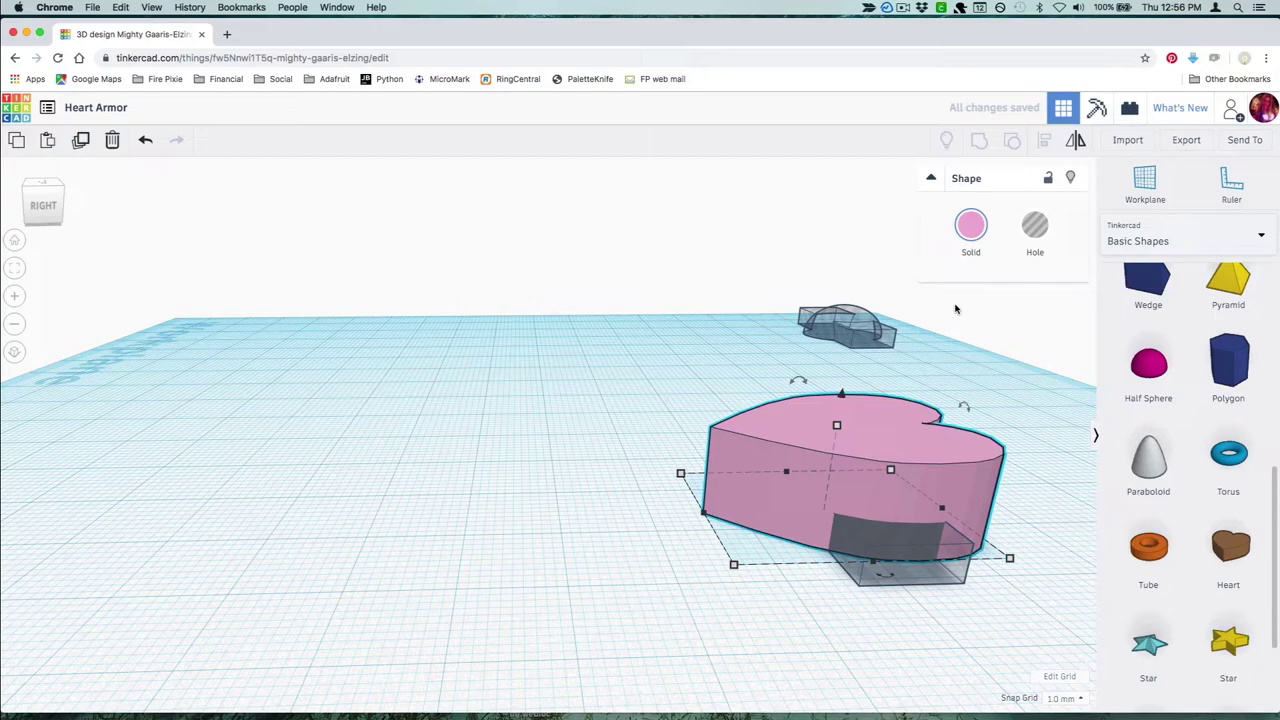
drag(1054, 426, 846, 606)
click(1042, 141)
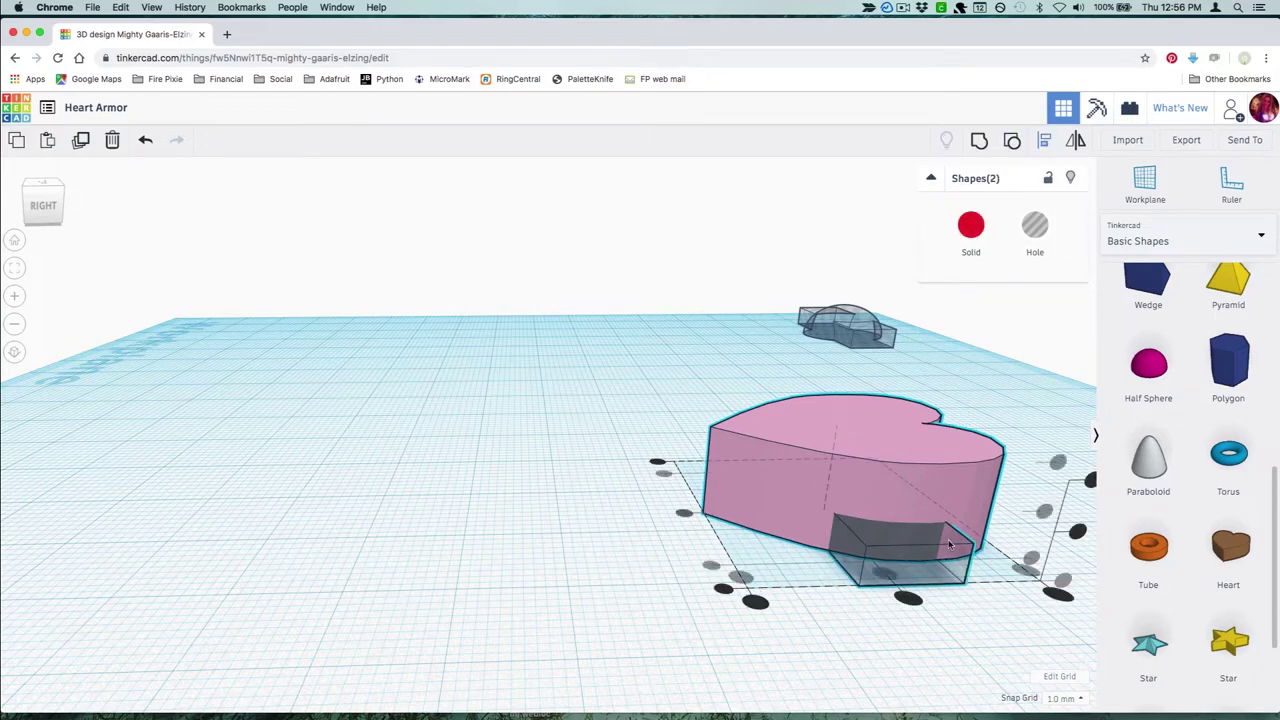
click(906, 600)
click(682, 519)
right_drag(682, 519, 809, 517)
click(808, 398)
drag(823, 410, 826, 424)
drag(672, 379, 668, 374)
drag(878, 401, 708, 185)
key(l)
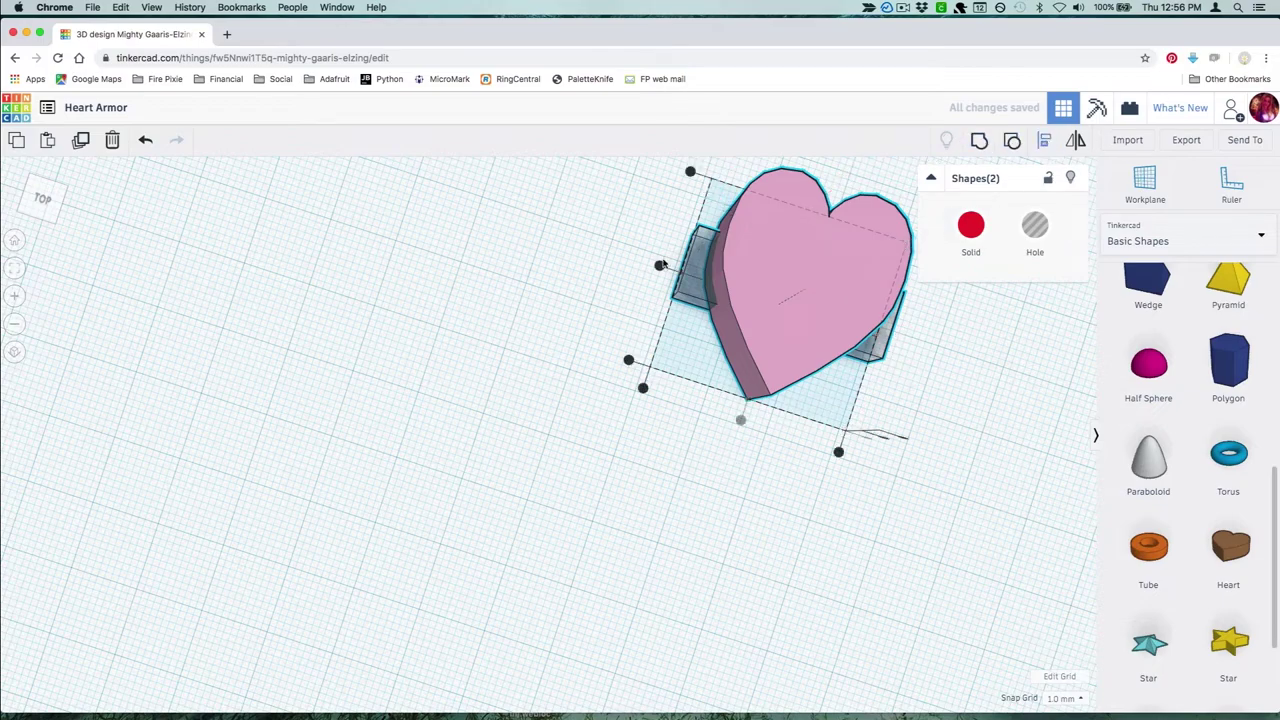
click(660, 265)
click(949, 371)
Step: Move the grouped hole from under the heart back beside the other hole copy near the workplane's back-left corner
right_drag(949, 371, 740, 480)
scroll(777, 338, down, 5)
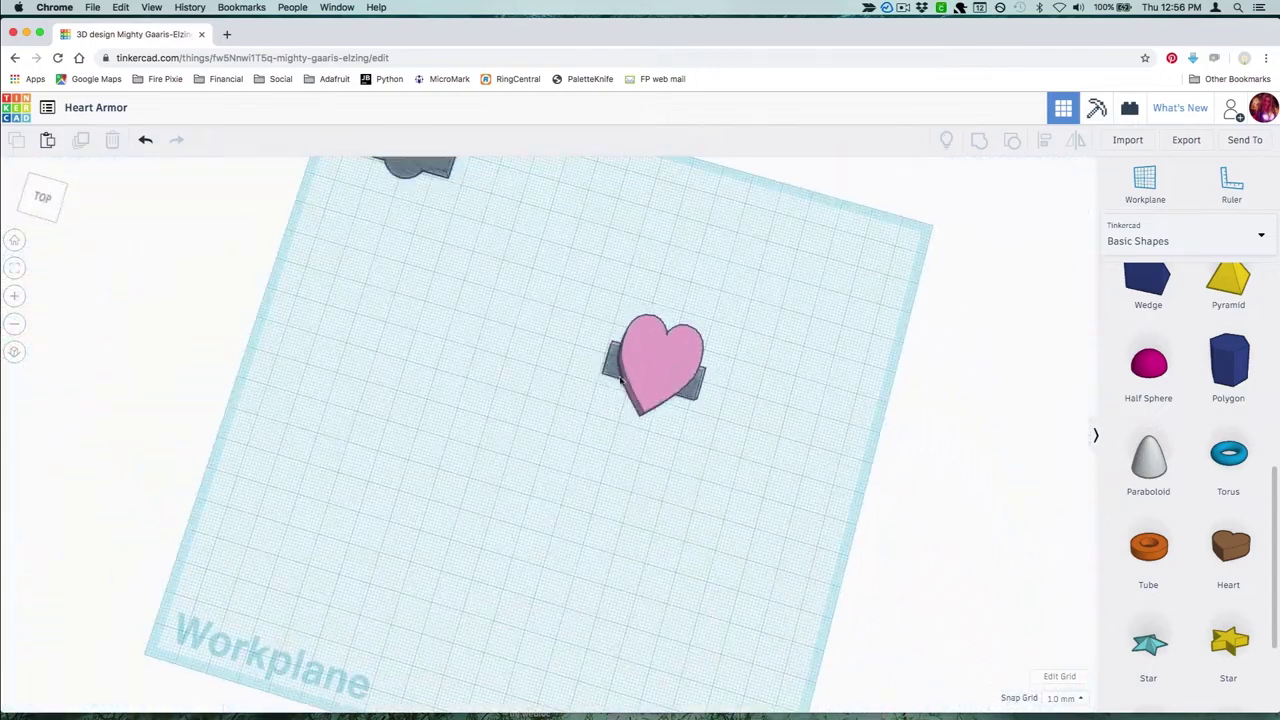
drag(692, 381, 414, 230)
click(547, 451)
right_drag(547, 451, 771, 524)
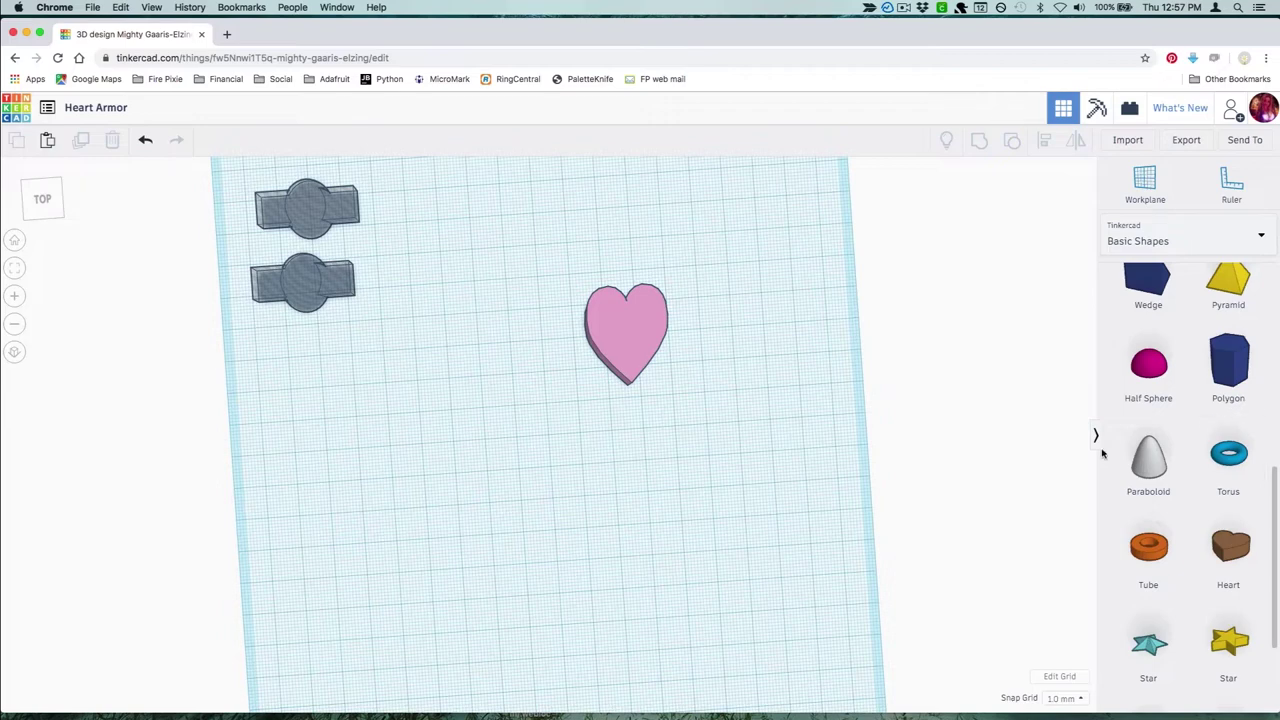
Step: Add a half sphere, enlarge it to about 38 by 36 mm and move it over the heart so it surrounds it
scroll(1148, 540, up, 5)
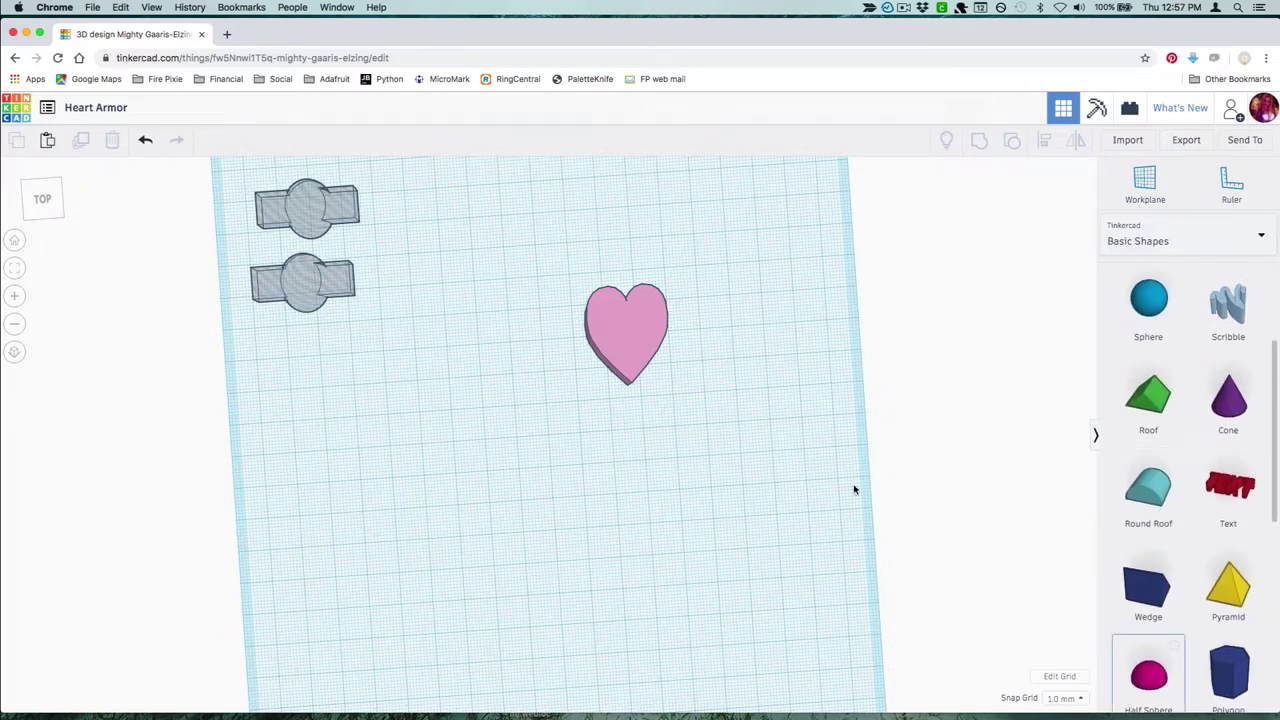
drag(1148, 675, 680, 371)
right_drag(680, 371, 650, 460)
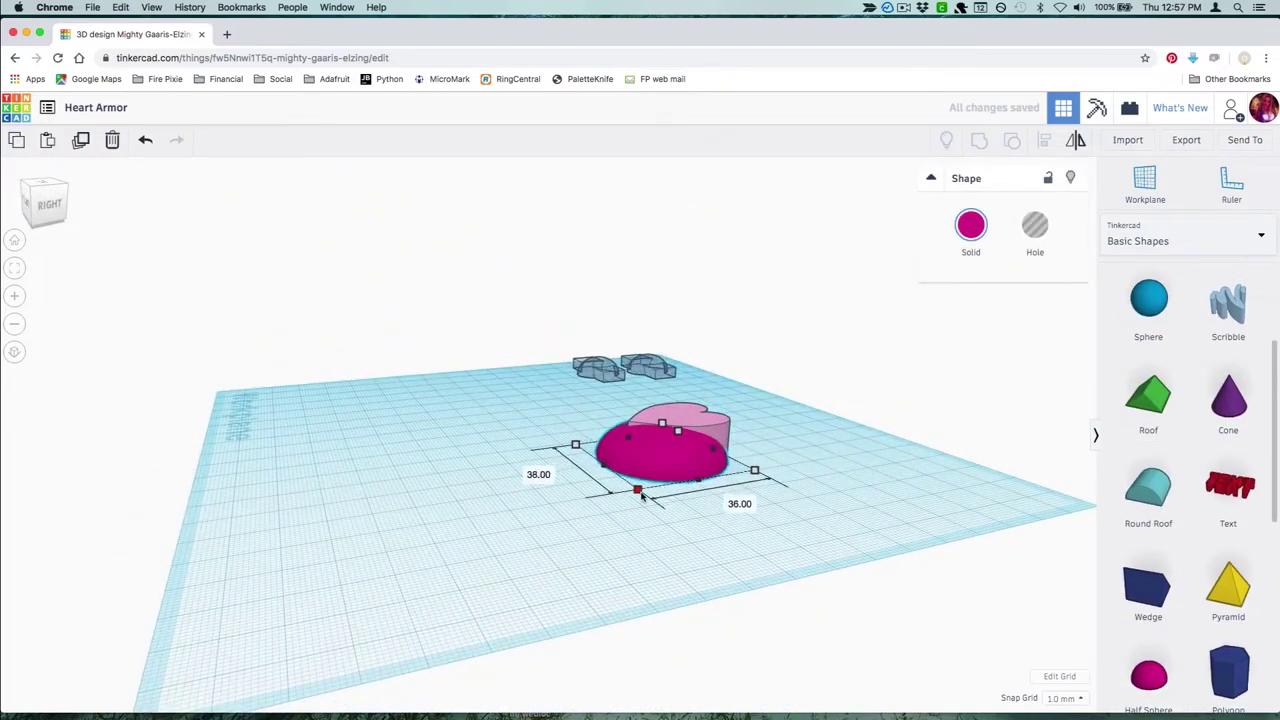
drag(639, 491, 683, 457)
right_drag(683, 457, 640, 385)
drag(708, 249, 498, 382)
click(723, 466)
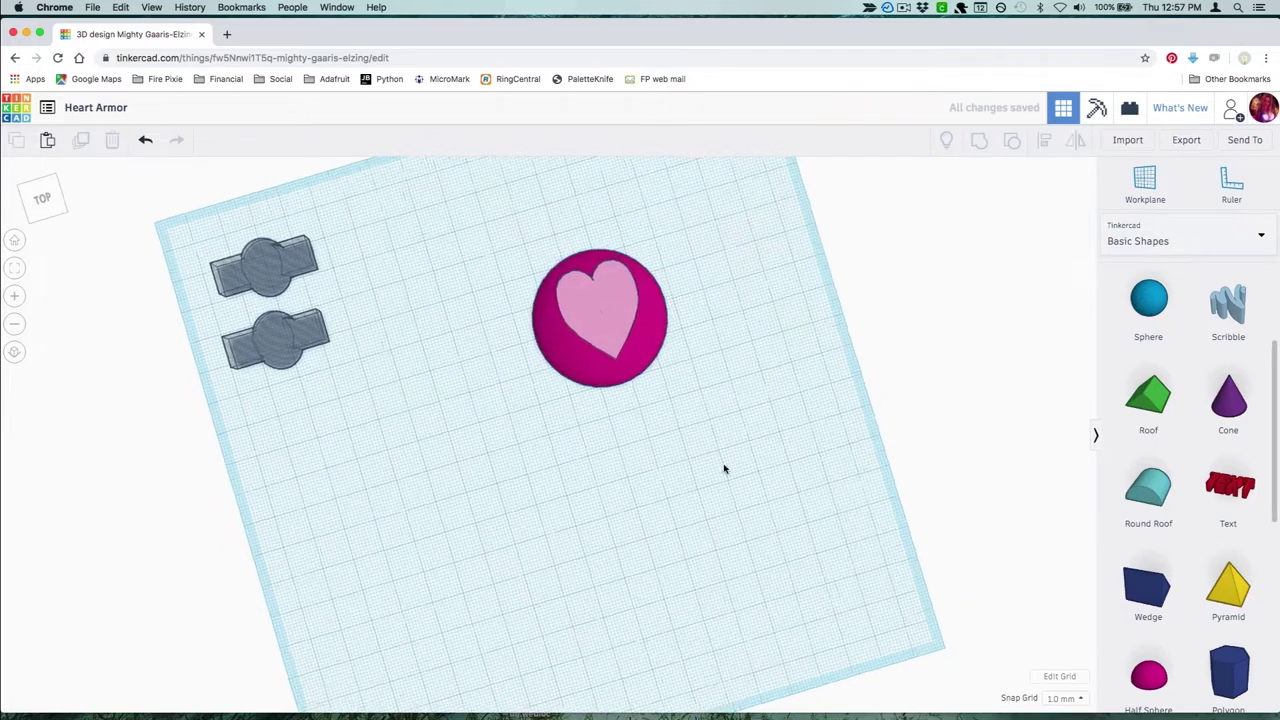
Step: Raise the half sphere's height and lower it 5 mm below the workplane so its dome cuts through the heart's upper part
right_drag(723, 466, 322, 363)
click(660, 413)
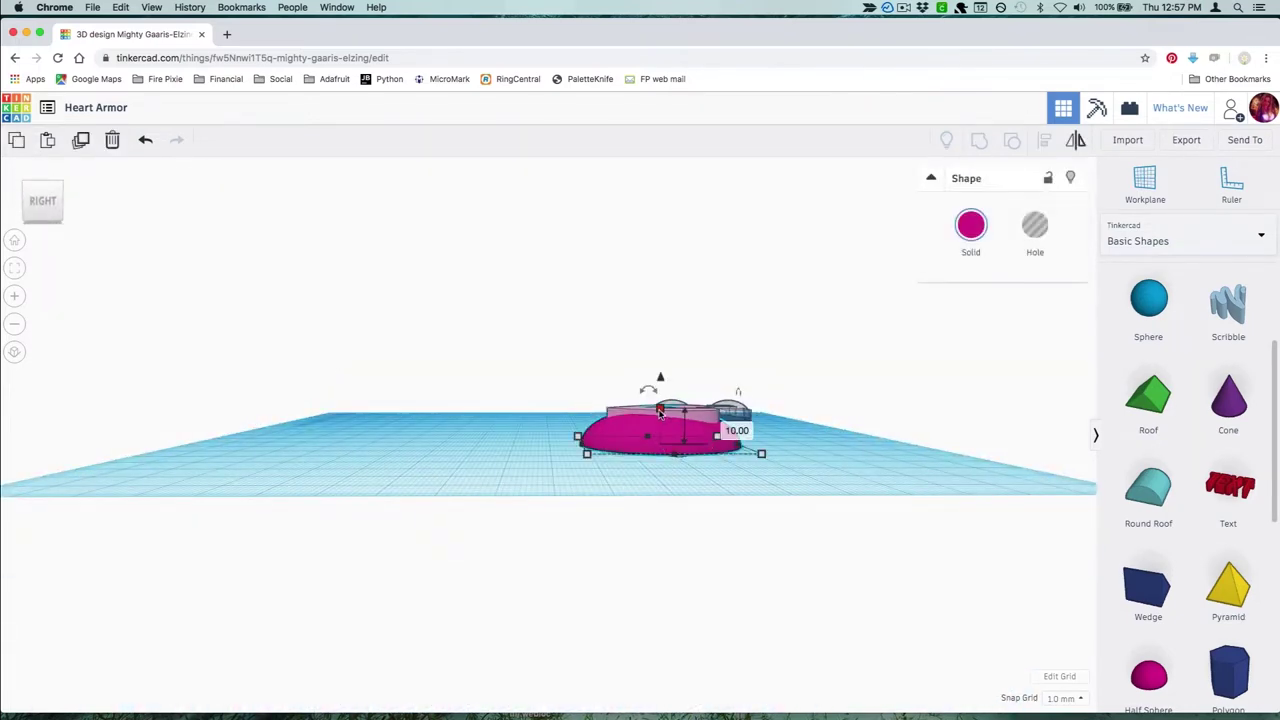
drag(660, 361, 663, 374)
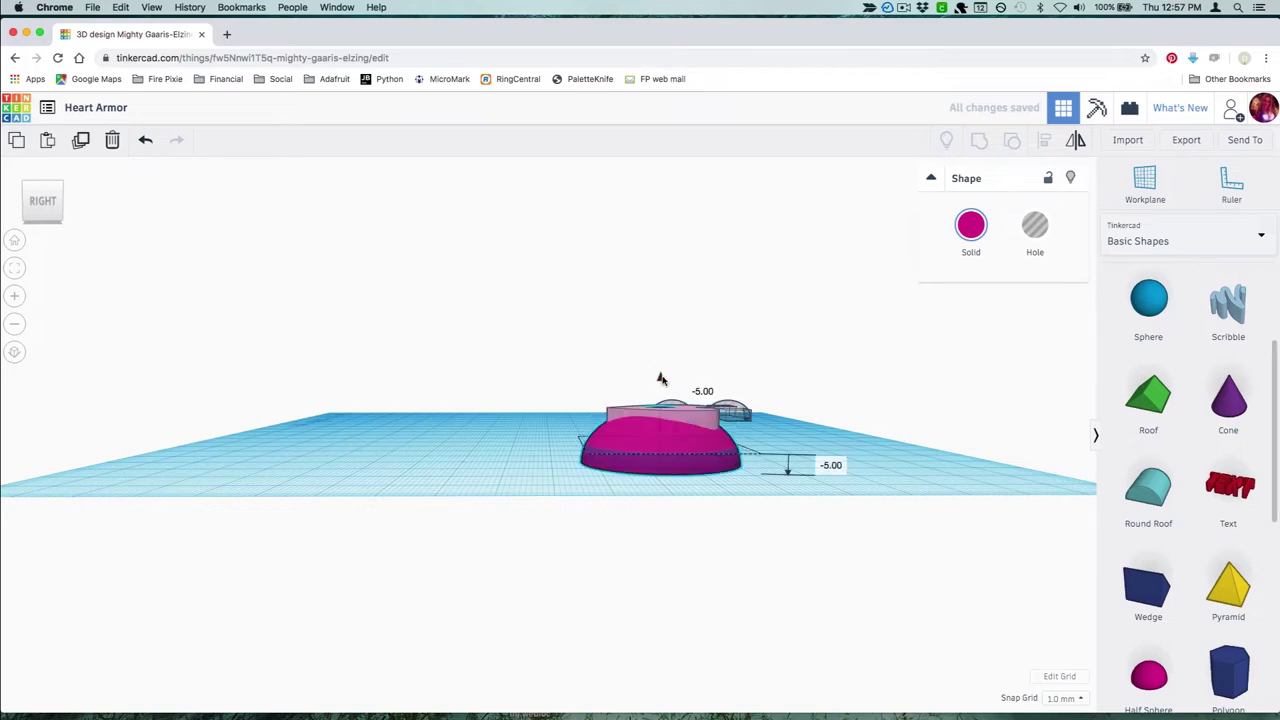
right_drag(660, 371, 708, 543)
drag(619, 511, 628, 509)
right_drag(670, 510, 628, 437)
drag(572, 267, 798, 498)
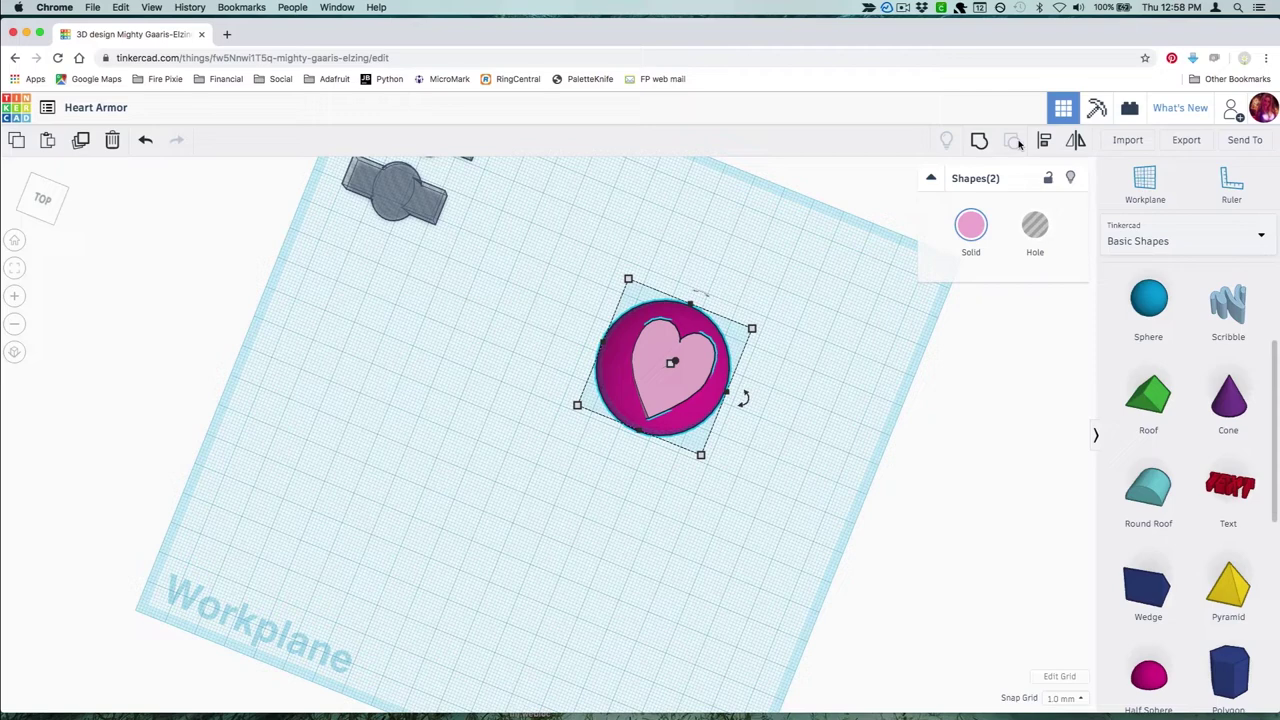
click(630, 450)
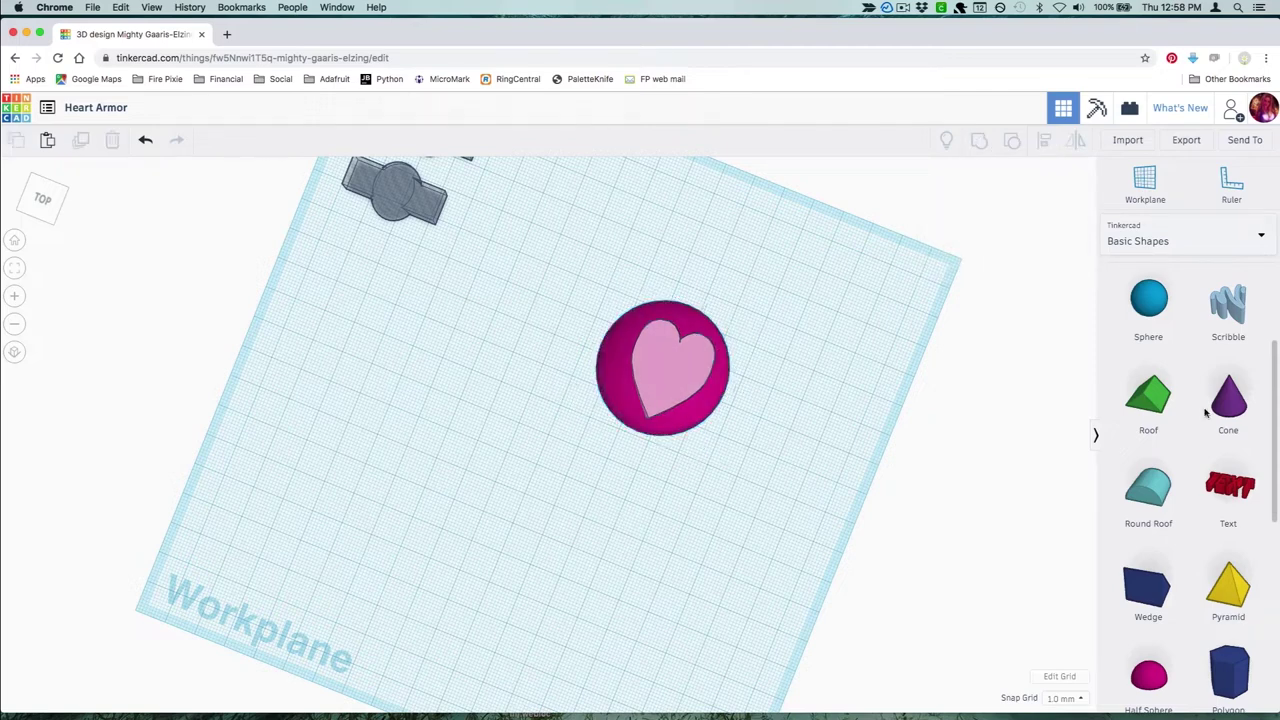
Step: Add a solid box over the heart and half sphere and enlarge it to about 87 by 66 mm
scroll(1205, 410, up, 3)
drag(1148, 408, 580, 266)
drag(611, 312, 735, 538)
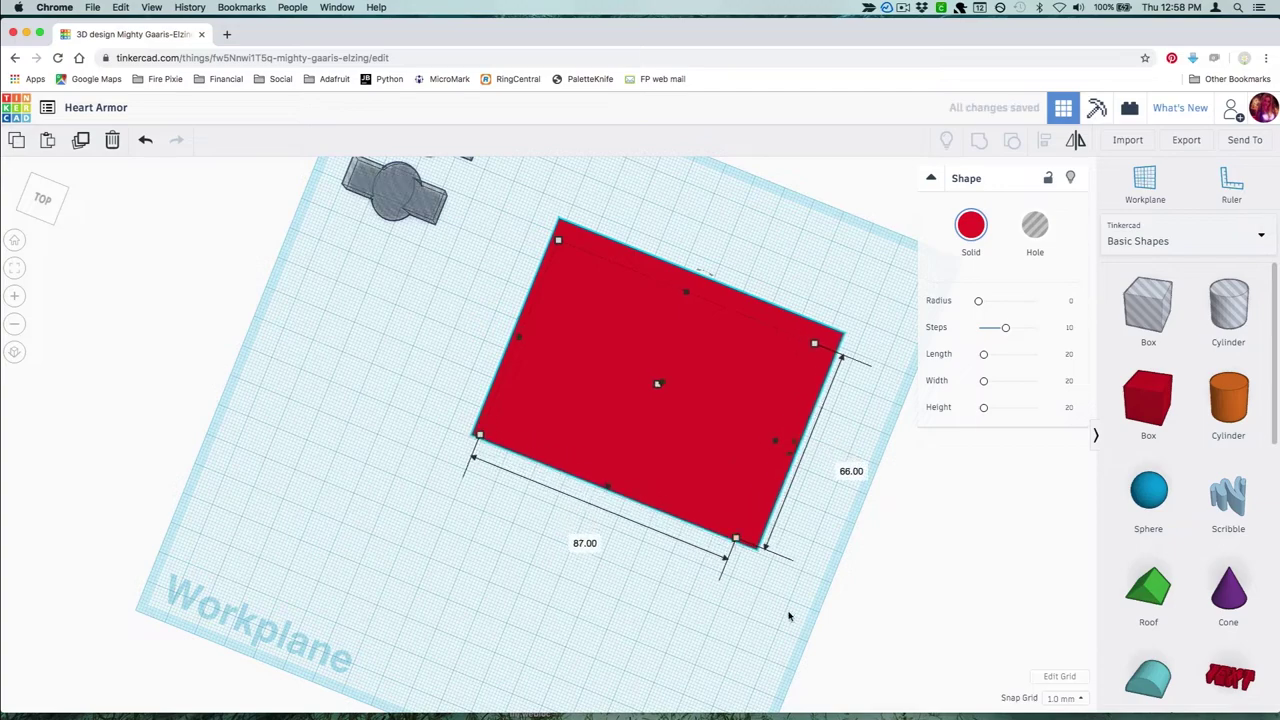
Step: Extend the box's underside below the workplane to a height of about 24 mm so it encloses the half sphere
right_drag(789, 612, 639, 390)
mouse_move(627, 434)
mouse_down()
mouse_move(629, 466)
mouse_move(643, 420)
mouse_up()
right_drag(649, 452, 497, 391)
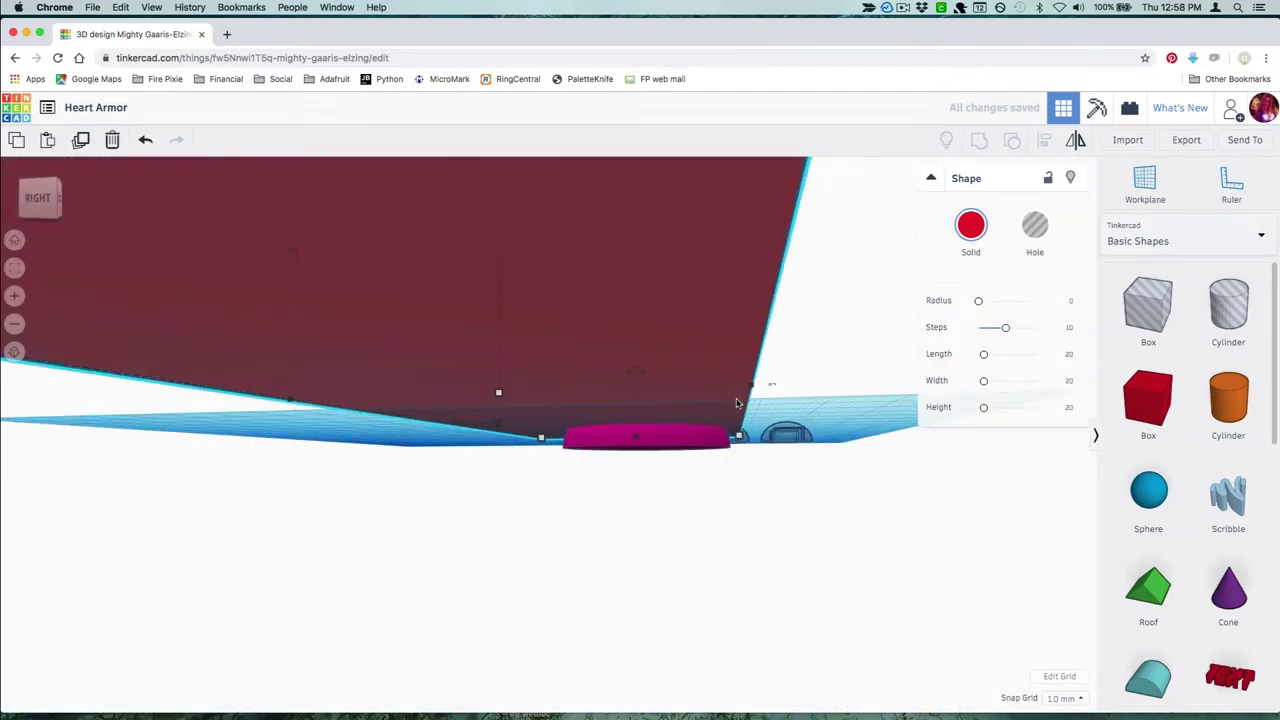
key(super+z)
drag(616, 433, 617, 450)
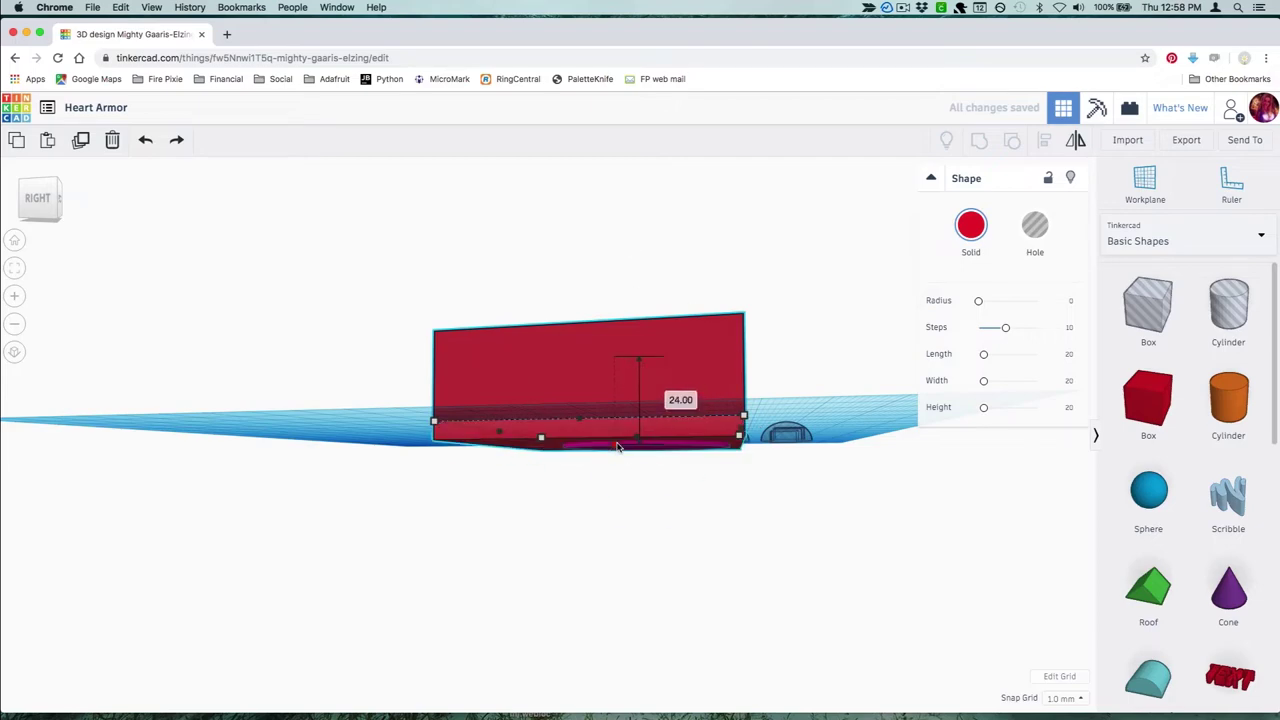
mouse_move(571, 432)
right_down()
mouse_move(543, 423)
mouse_move(583, 431)
right_up()
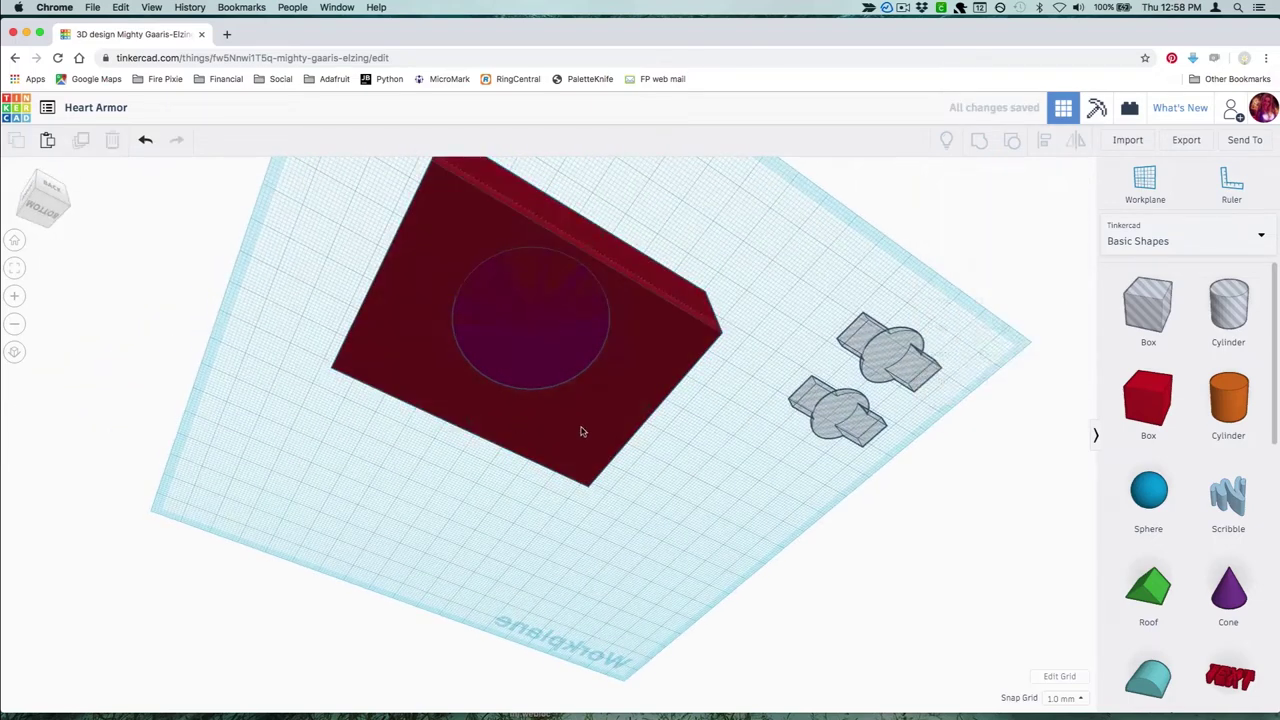
Step: Turn the half sphere inside the large box into a hole
click(286, 256)
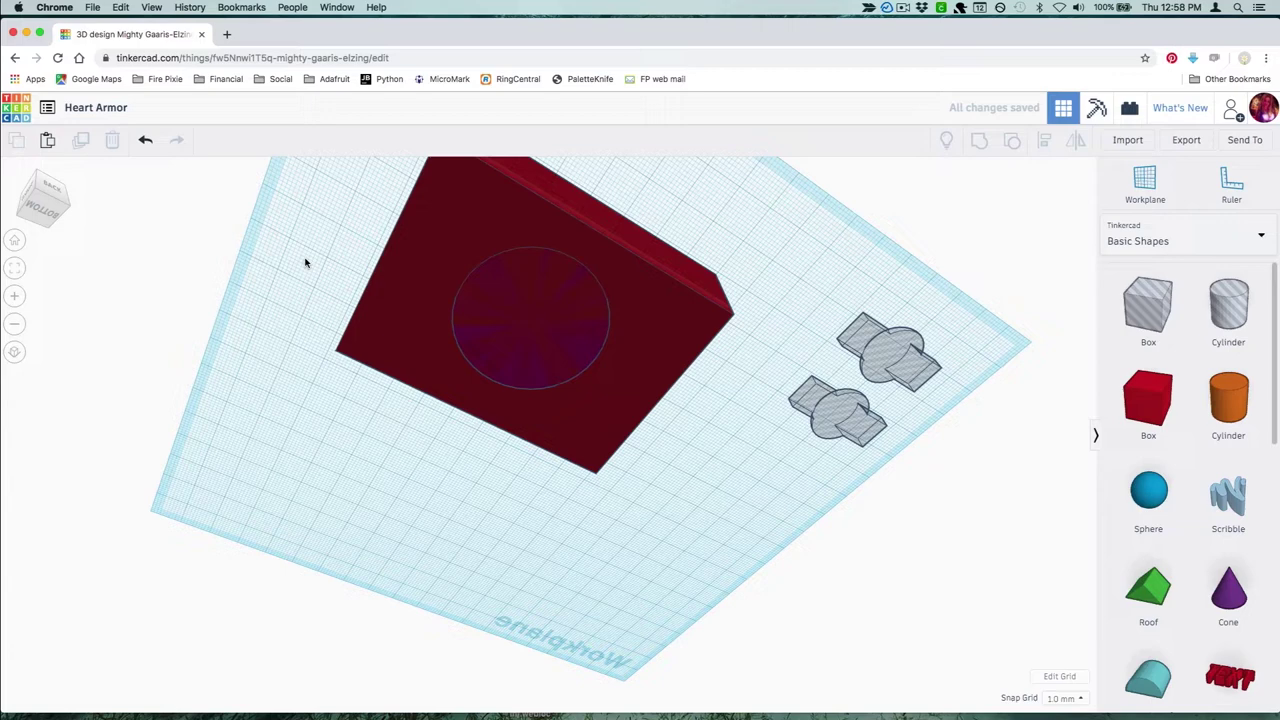
click(404, 334)
shift+click(515, 354)
click(540, 347)
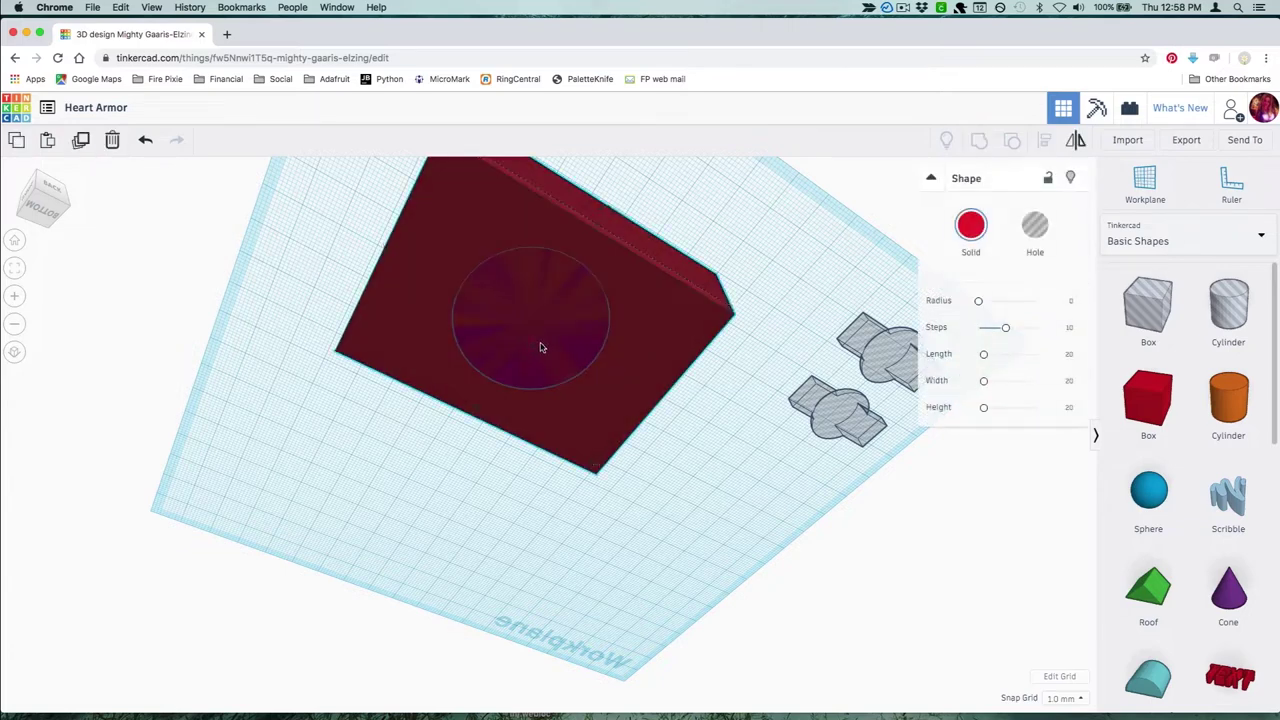
click(858, 366)
click(569, 365)
click(1034, 224)
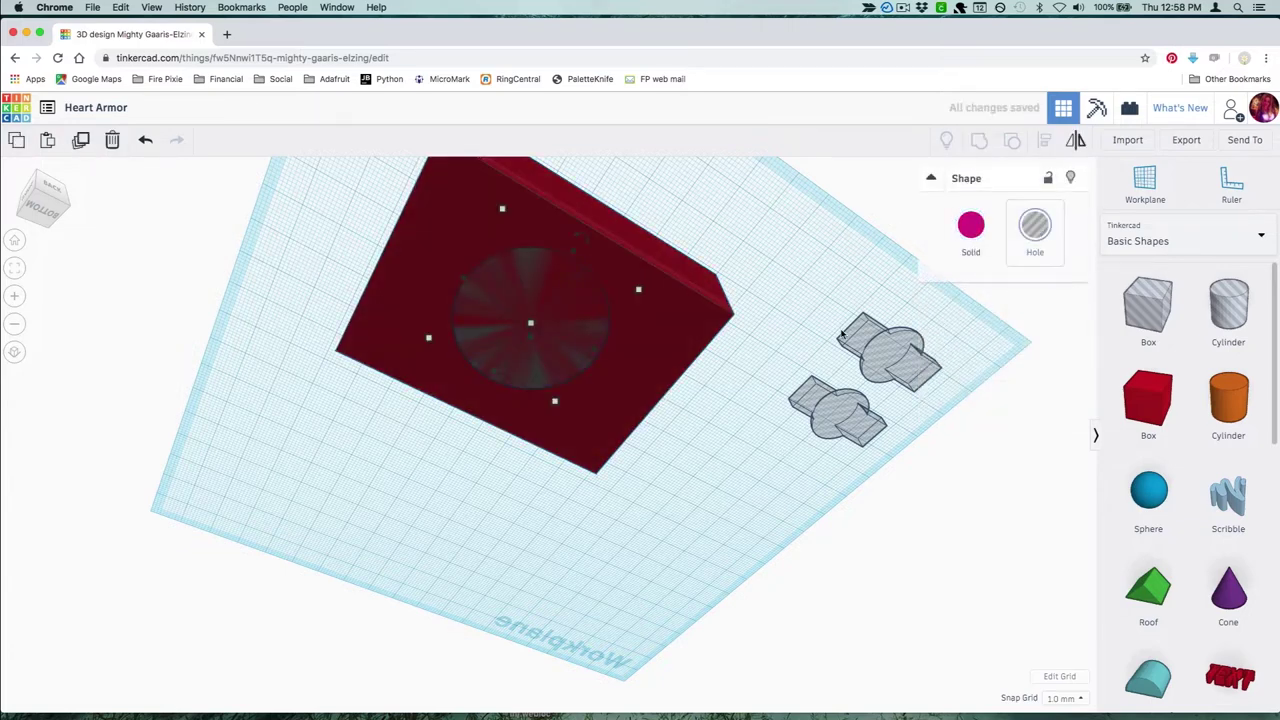
click(762, 450)
Step: Group the half-sphere hole with the box to cut a domed recess into the box
click(560, 378)
shift+click(697, 268)
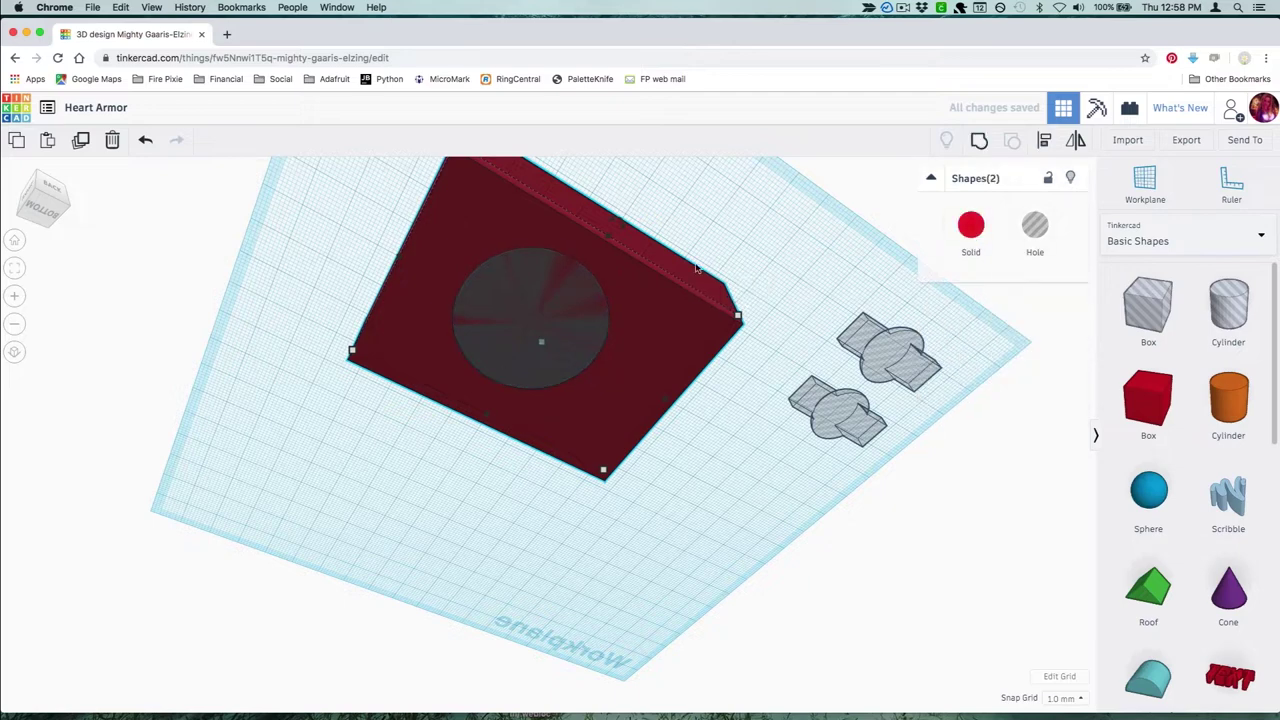
click(981, 143)
click(745, 461)
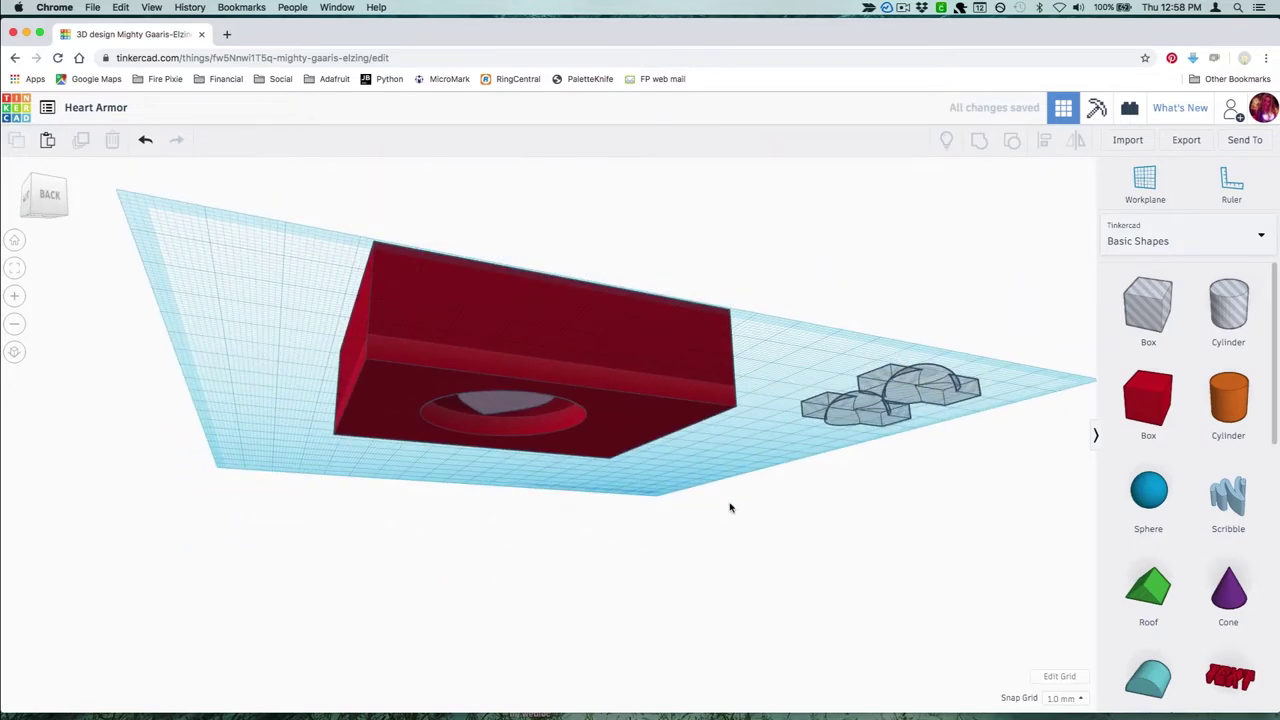
Step: Turn the recessed box into a hole and group it with the heart to round the heart's top
click(700, 400)
click(1020, 243)
right_drag(718, 318, 660, 480)
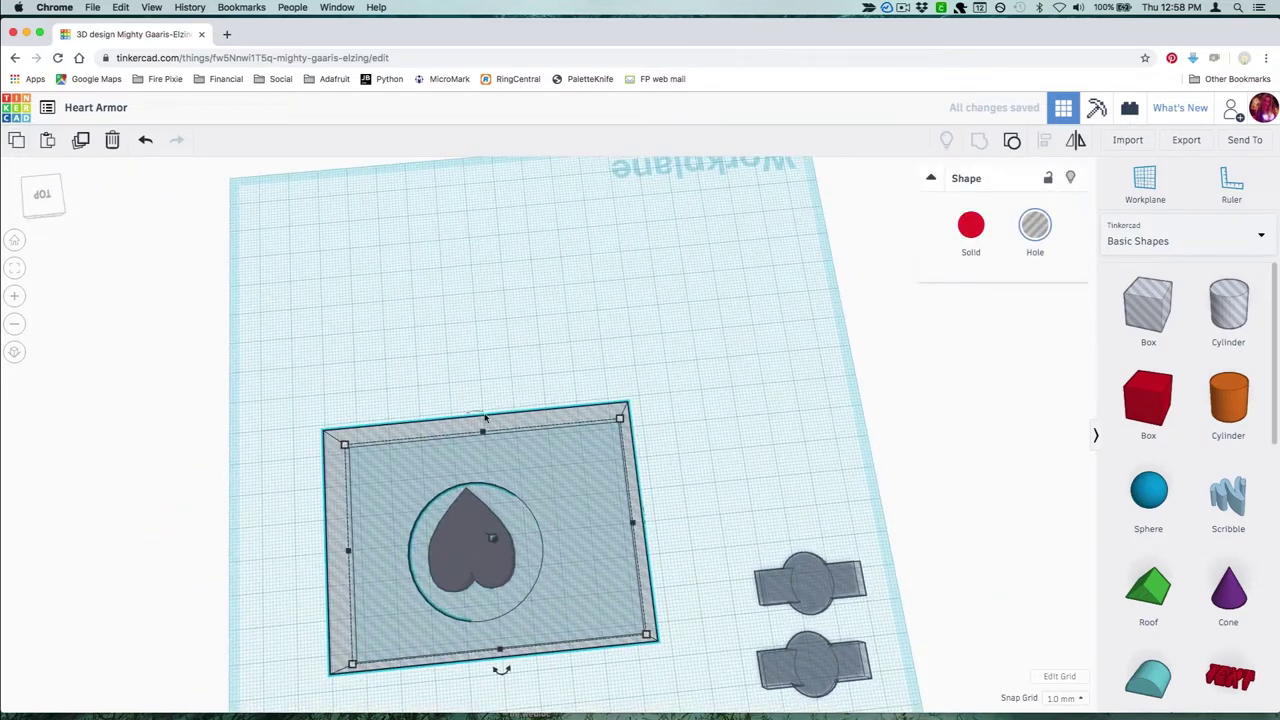
click(333, 373)
drag(520, 700, 521, 701)
key(ctrl+g)
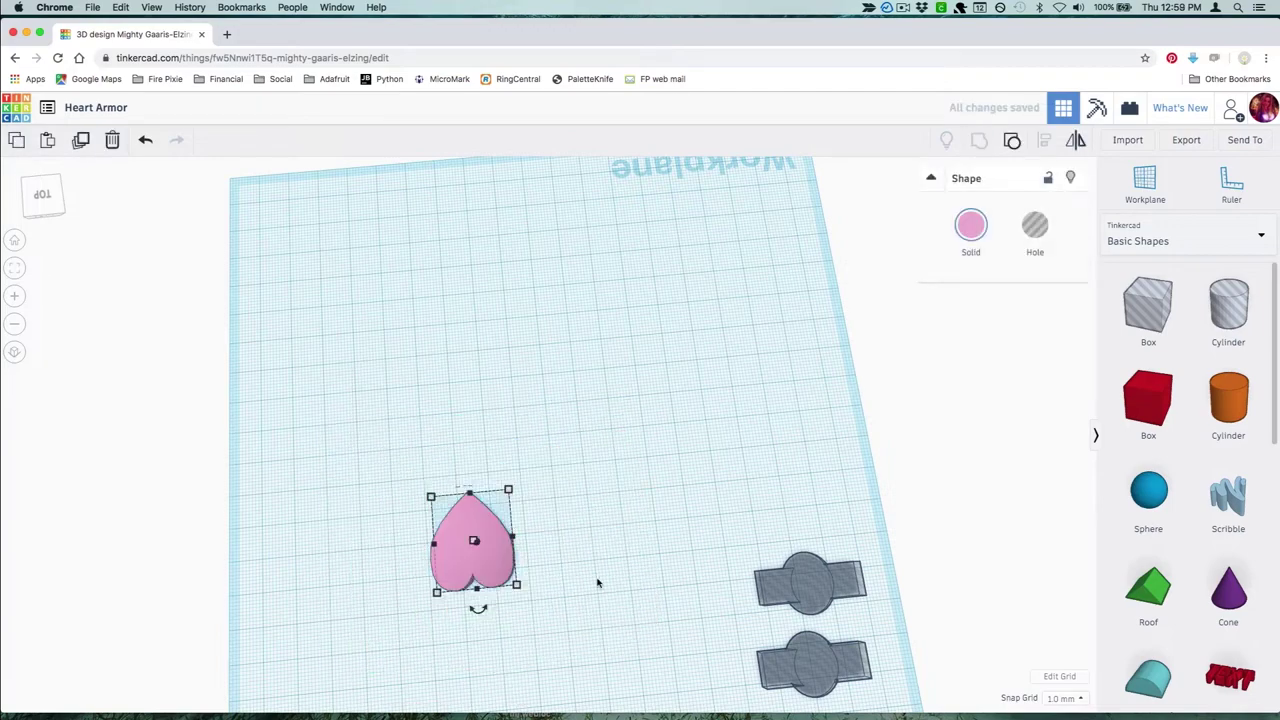
Step: Move the nearer grouped hole under the domed heart to check its fit and return it beside the other hole copy
right_drag(597, 583, 409, 374)
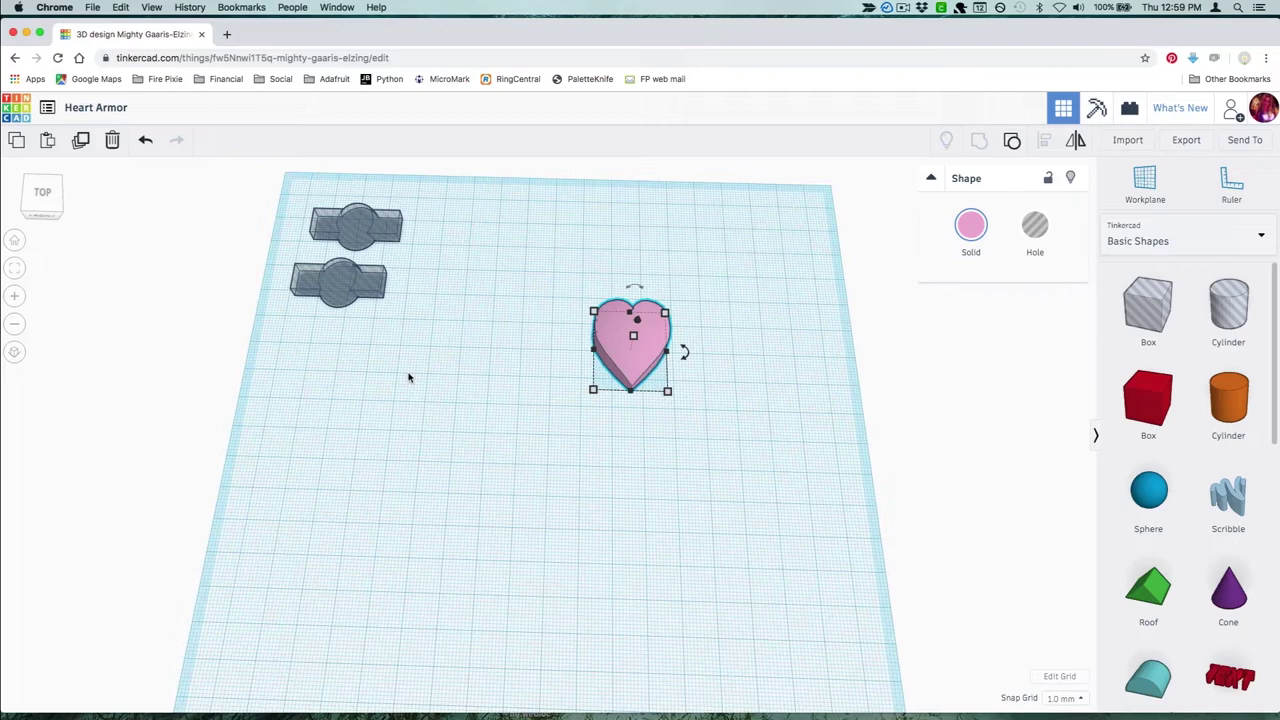
drag(380, 294, 634, 349)
right_drag(660, 429, 688, 554)
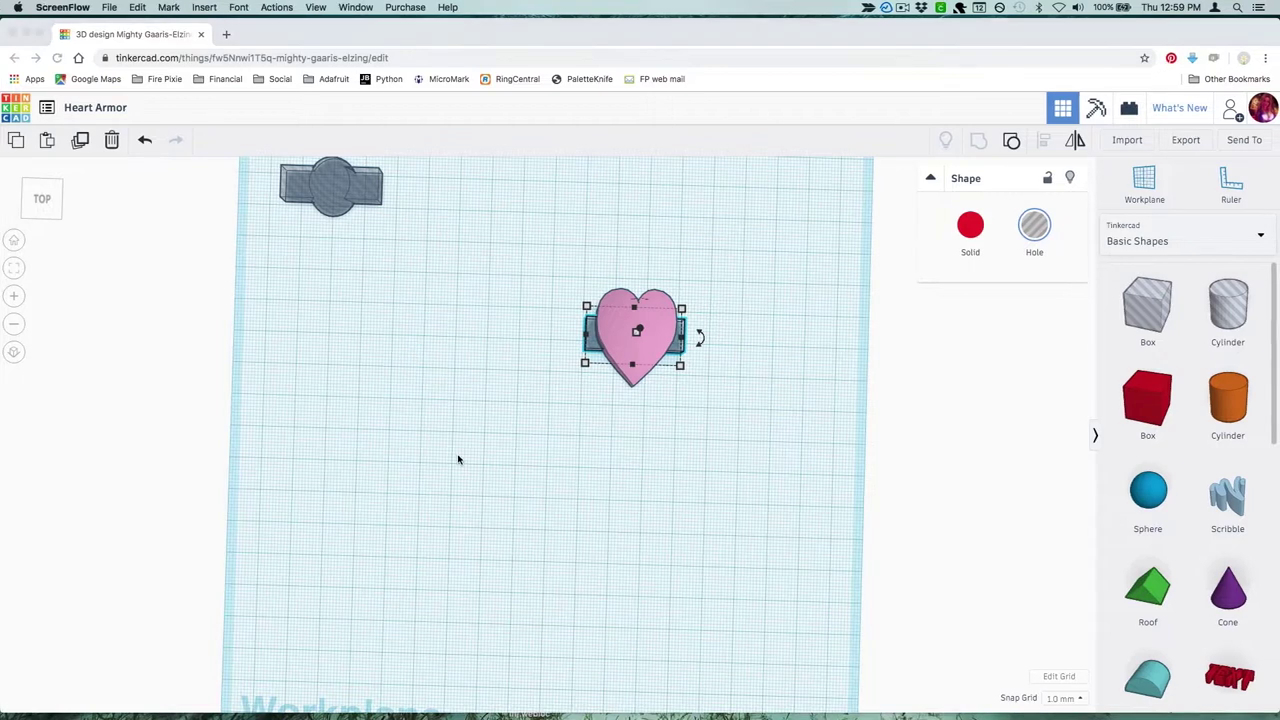
drag(591, 341, 284, 270)
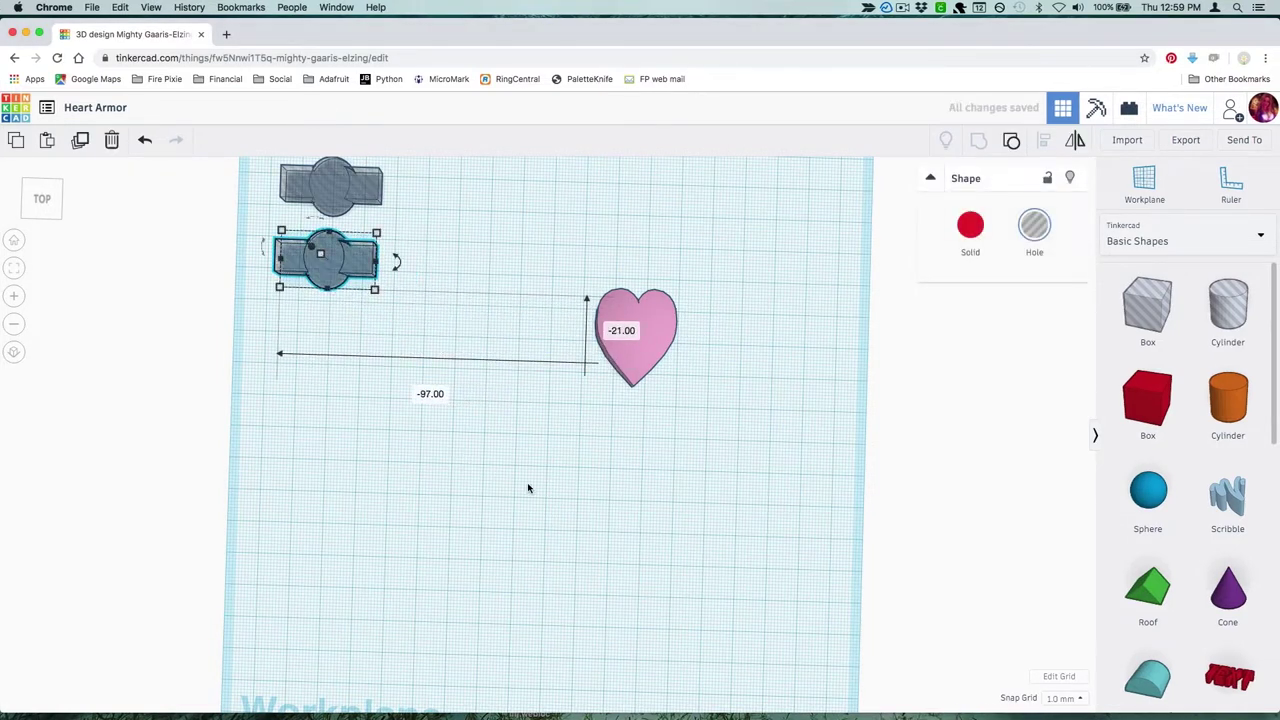
click(466, 433)
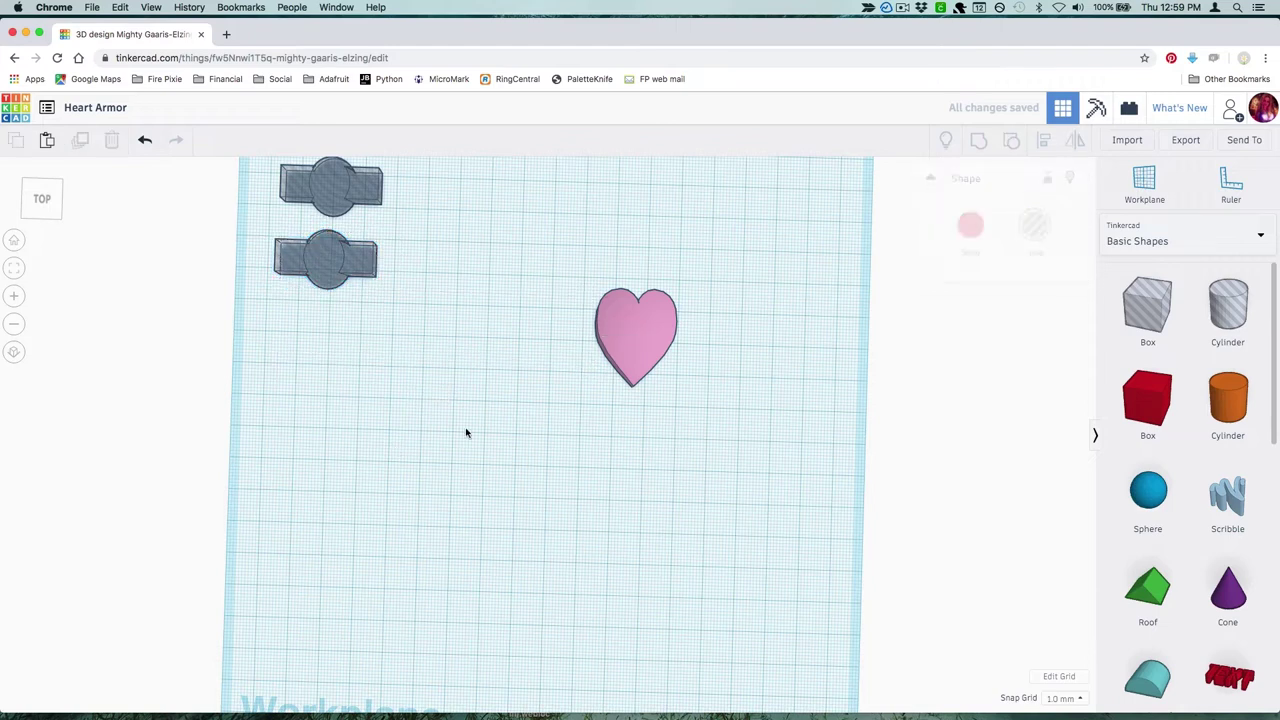
Step: Duplicate the domed heart, place the copy beside the original and make it slightly larger
click(632, 343)
key(super+v)
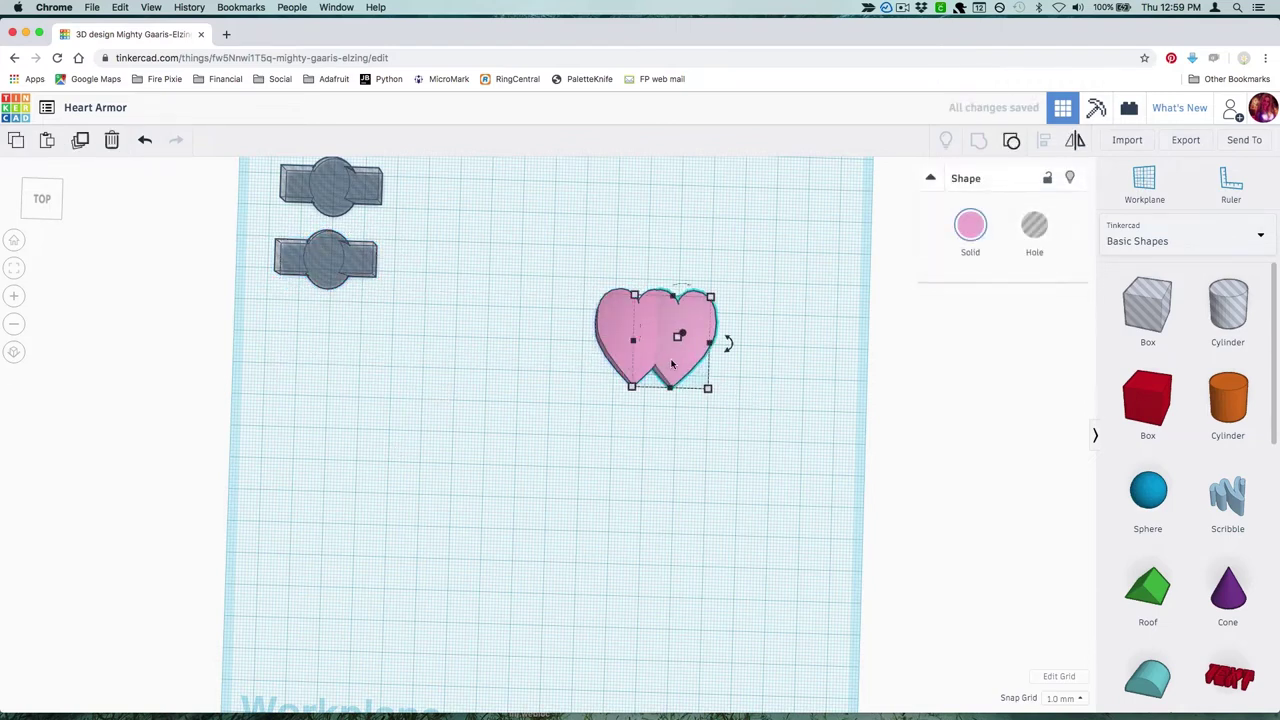
drag(672, 364, 764, 400)
Step: Set the height of the enlarged second heart to 9 mm
right_drag(737, 343, 431, 371)
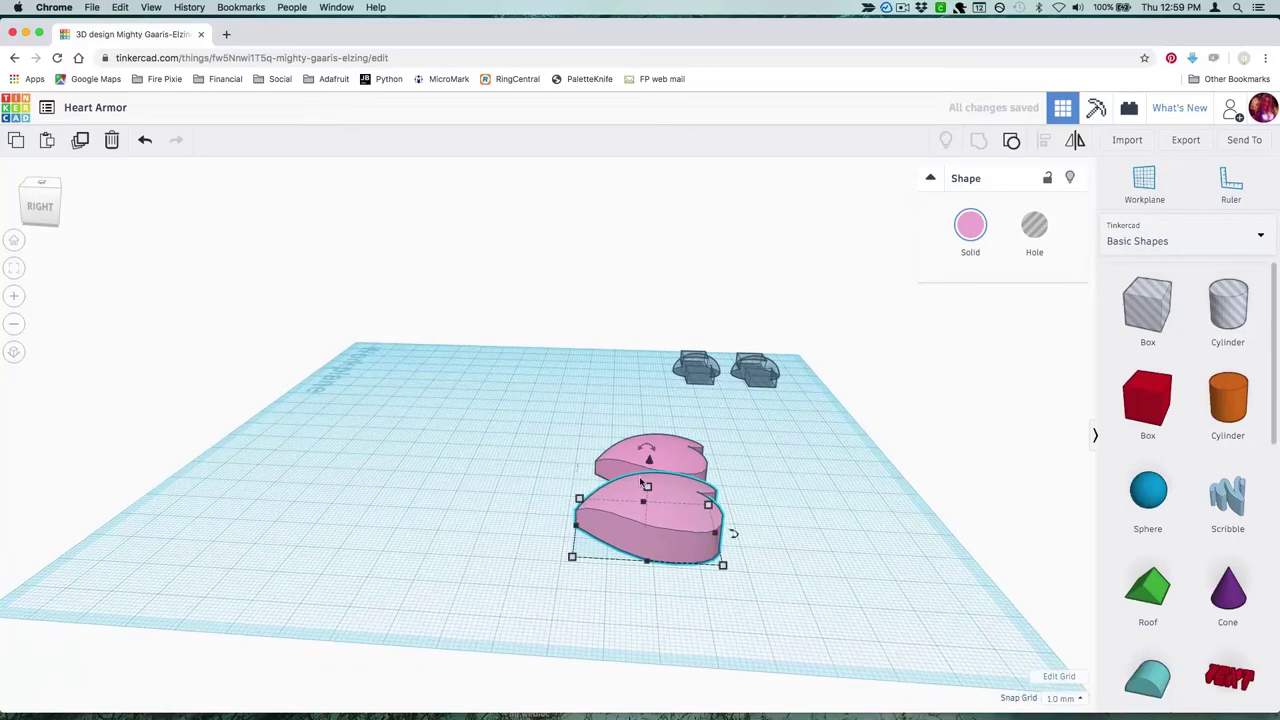
drag(648, 497, 649, 499)
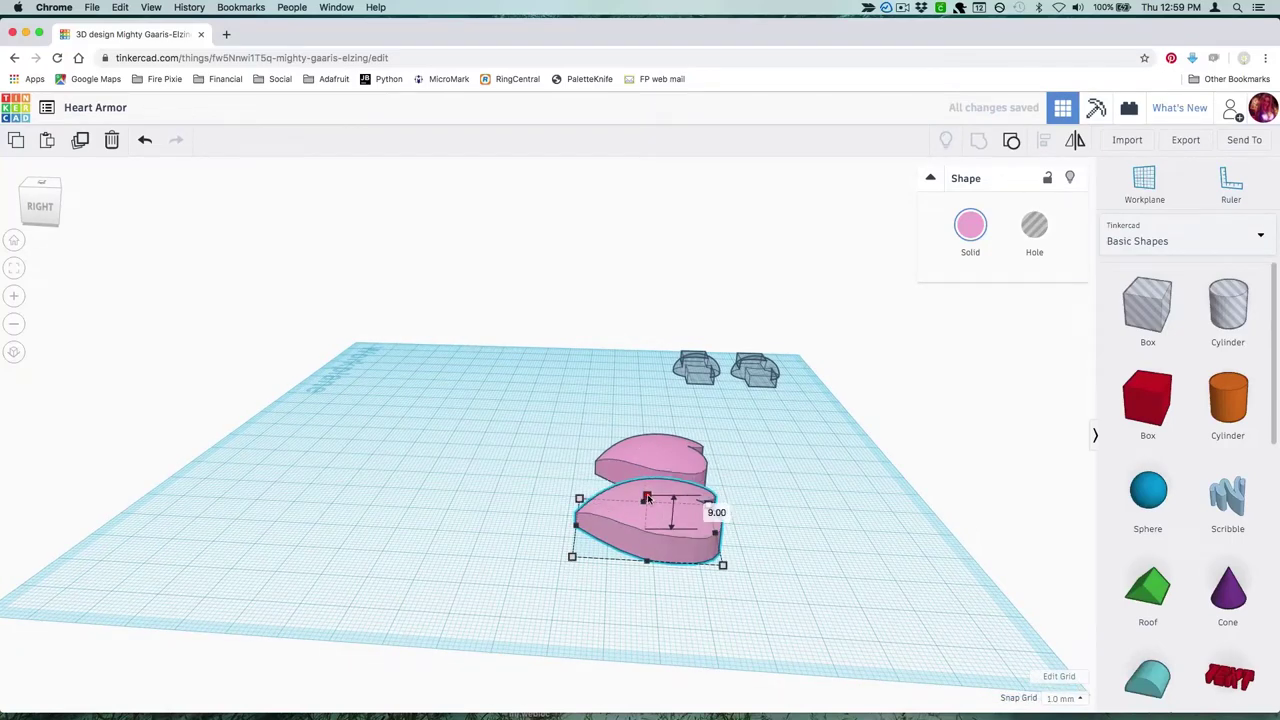
click(508, 556)
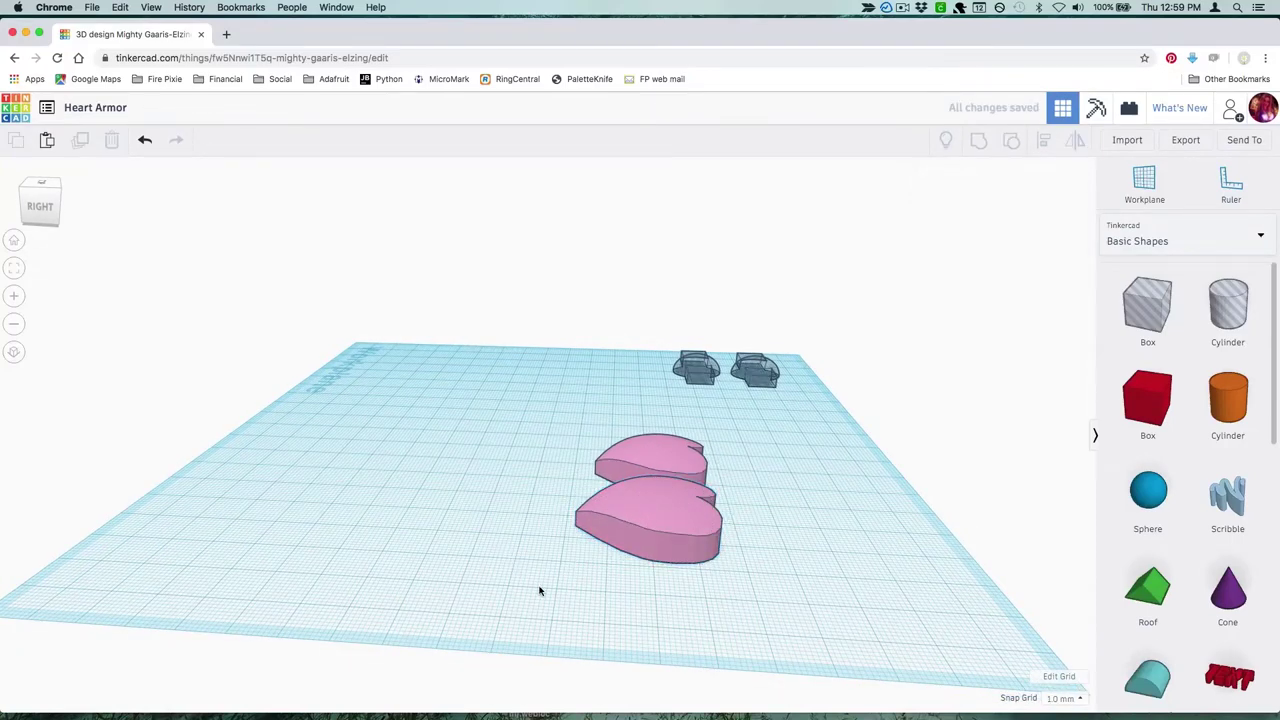
Step: Duplicate the second heart, place the copy beside it and make this third heart larger
right_drag(540, 591, 797, 556)
right_drag(726, 270, 728, 426)
click(720, 323)
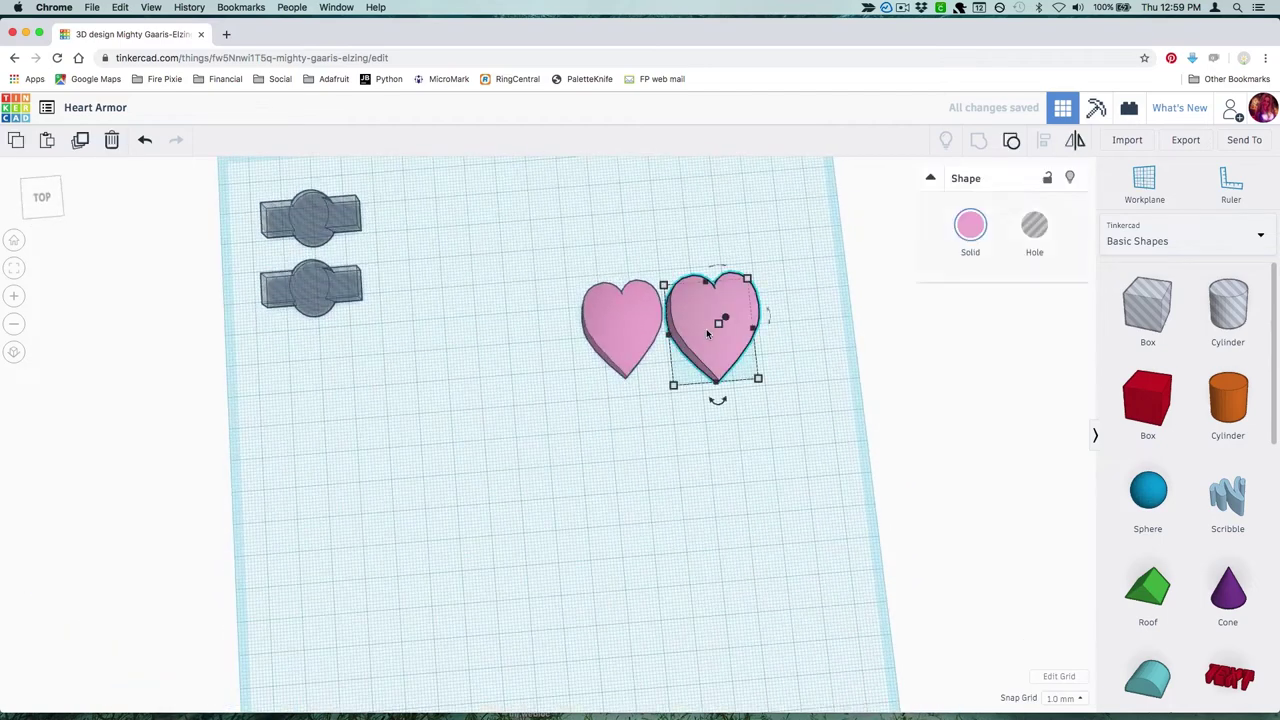
alt+drag(720, 323, 838, 350)
Step: Set the height of the third, largest heart to 10 mm
right_drag(808, 450, 738, 469)
drag(742, 443, 744, 446)
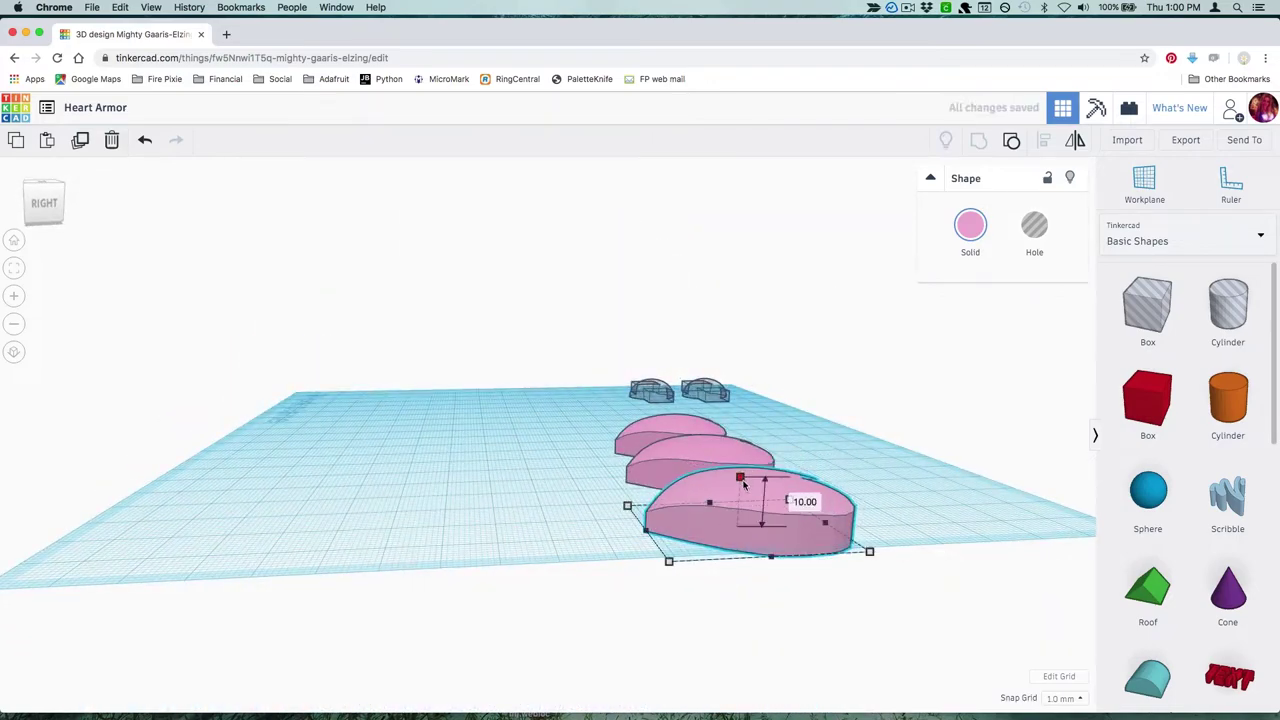
click(463, 489)
Step: Move the nearer grouped hole under the largest heart and shrink the heart slightly from its corner to fit around it
right_drag(463, 489, 642, 466)
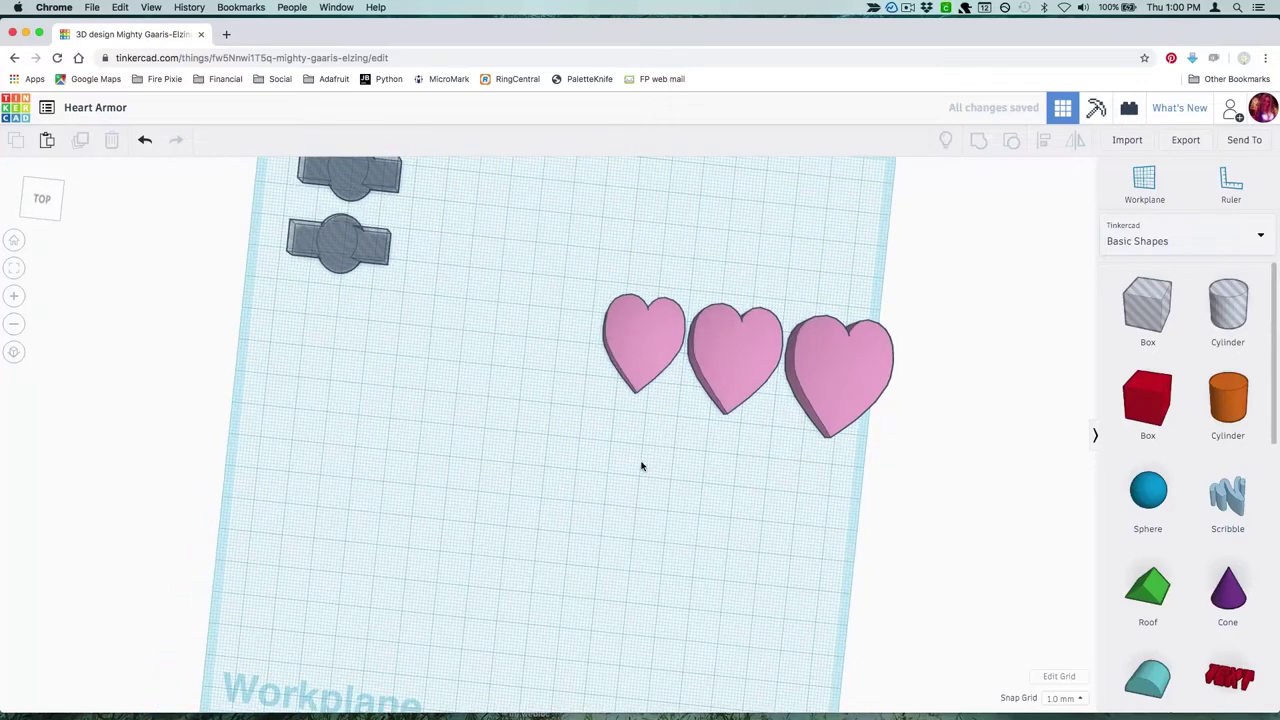
click(832, 369)
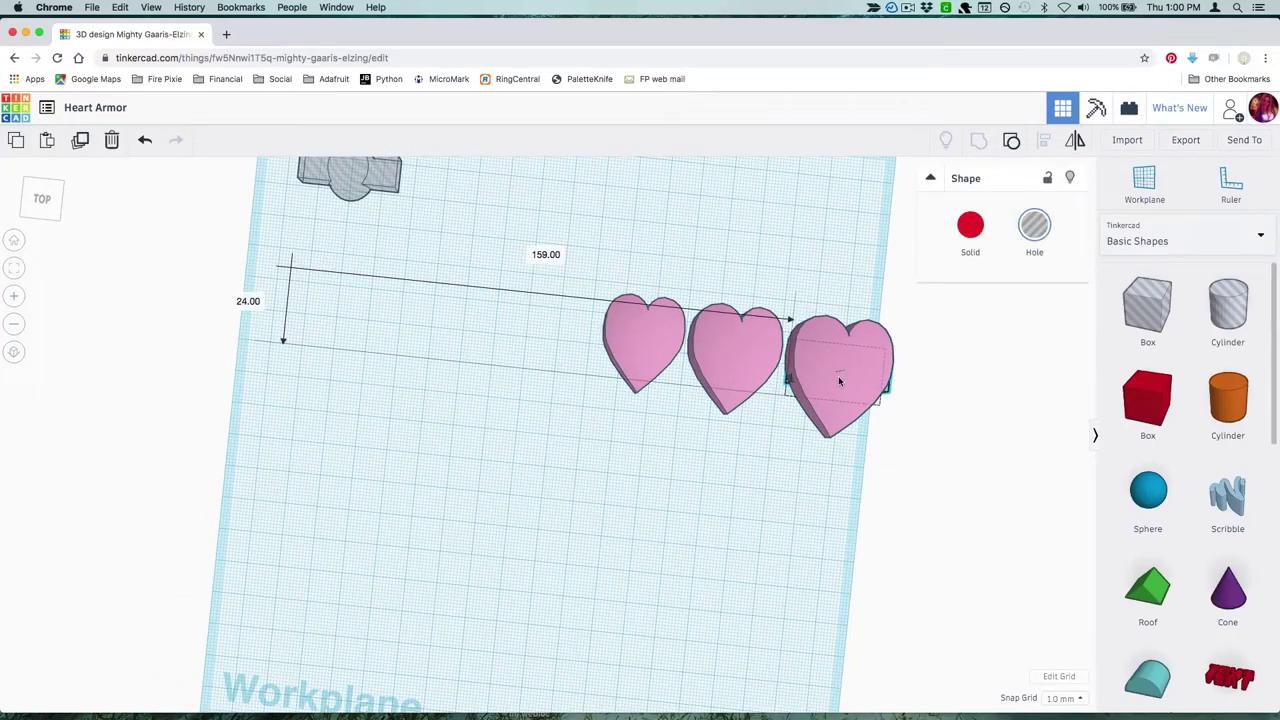
right_drag(838, 377, 903, 553)
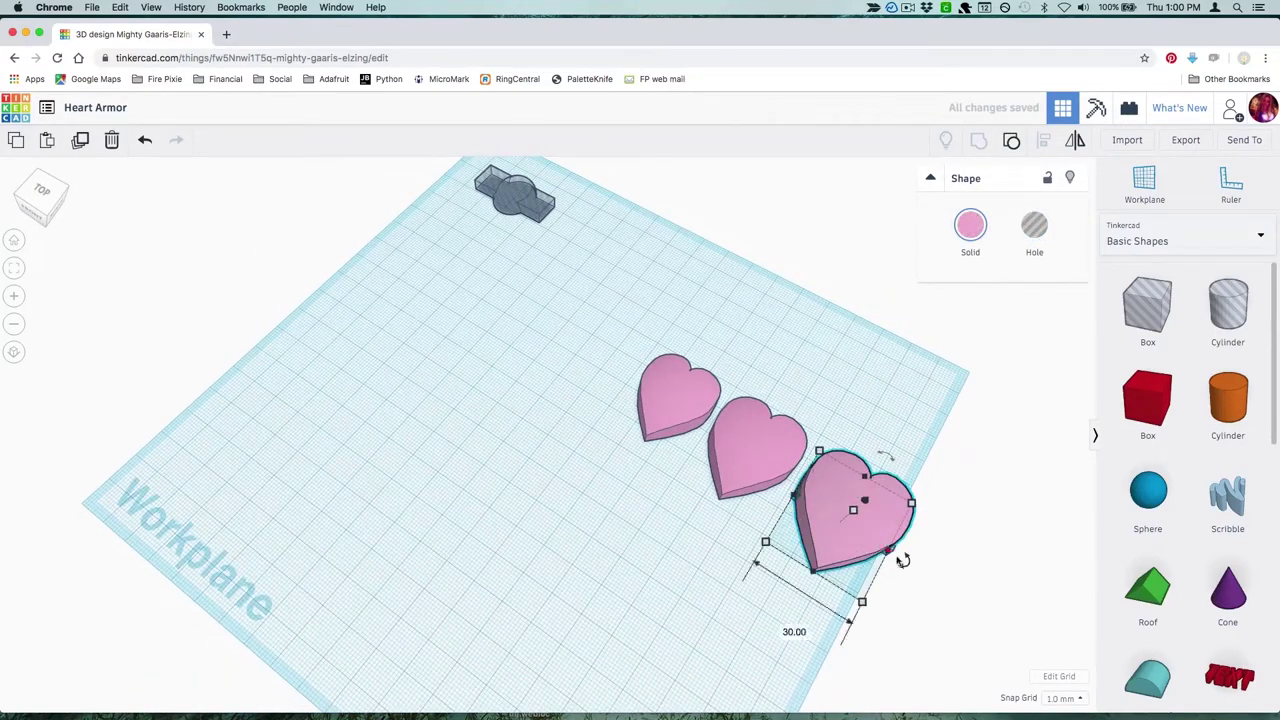
drag(862, 605, 857, 604)
drag(829, 529, 831, 535)
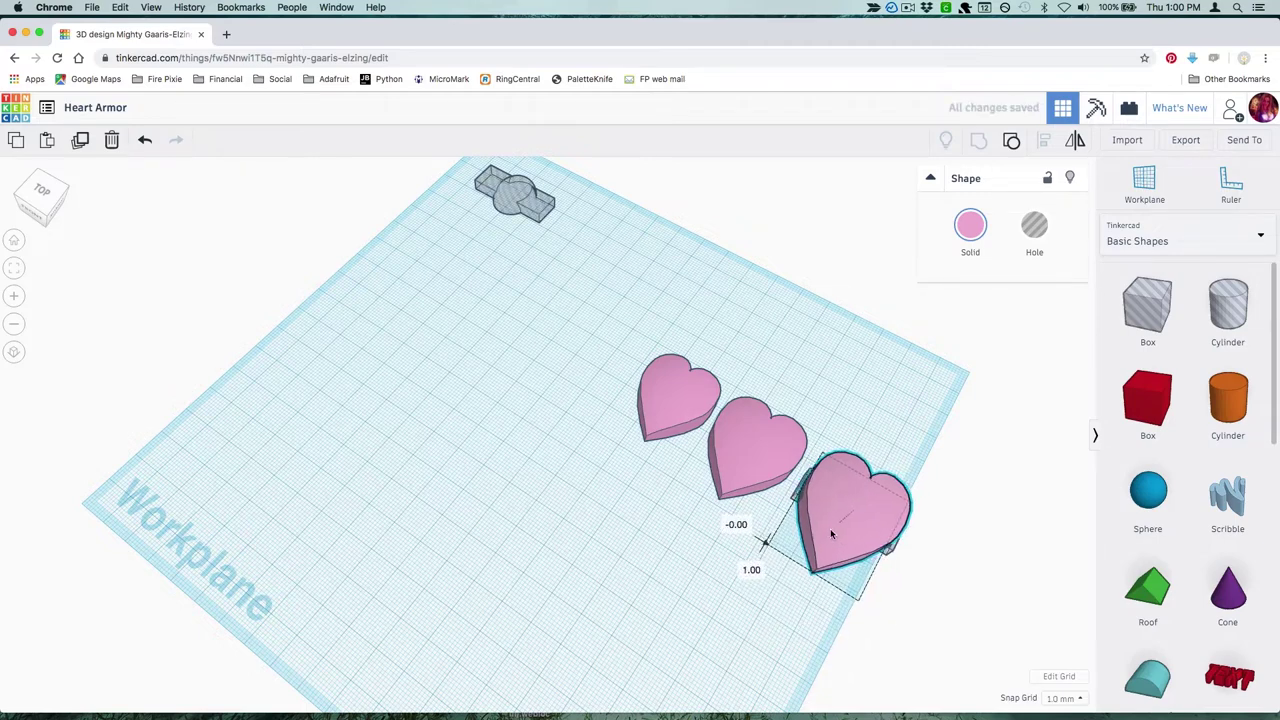
drag(855, 600, 854, 592)
Step: Resize the middle heart to 26 by 32 mm
click(752, 458)
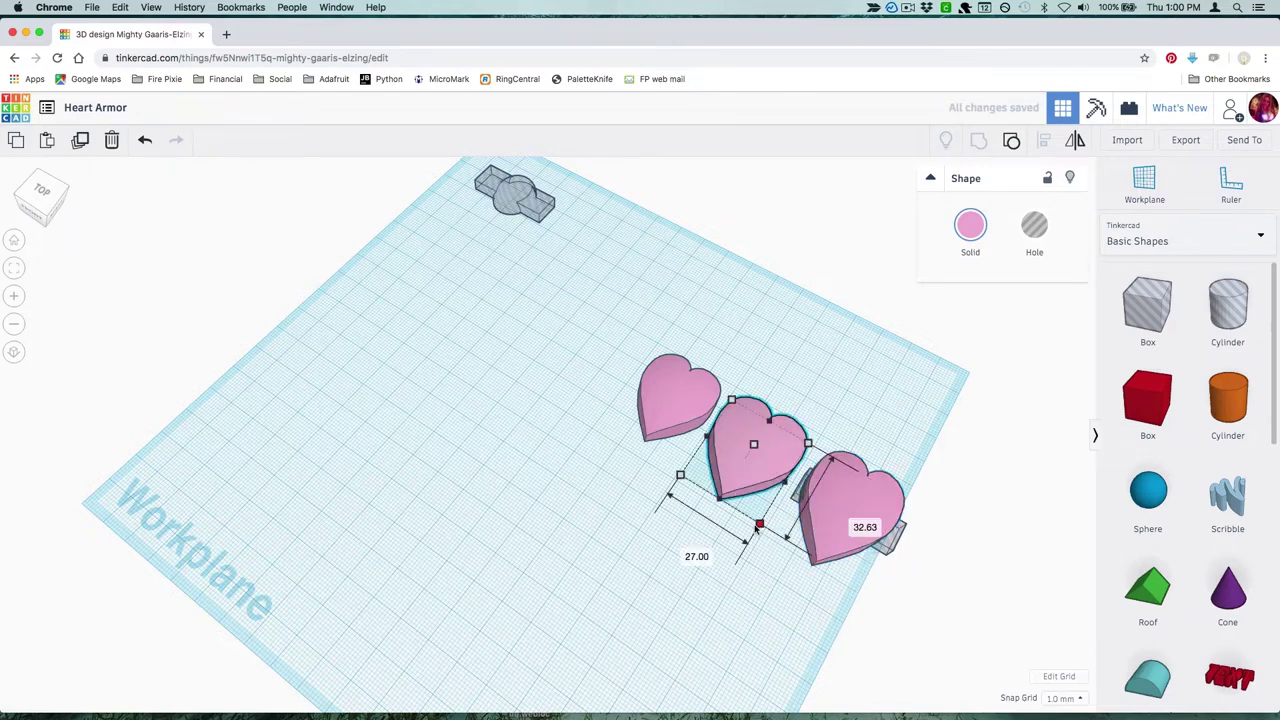
drag(759, 527, 757, 525)
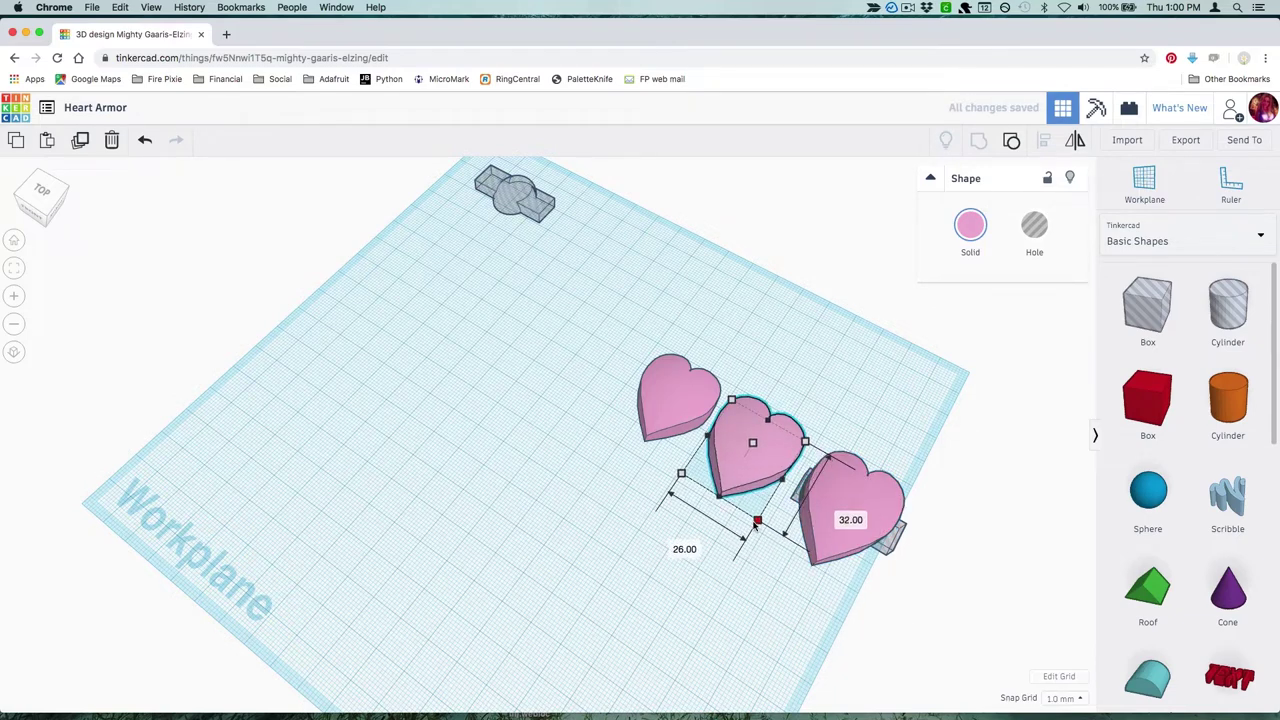
click(711, 566)
right_drag(503, 531, 687, 650)
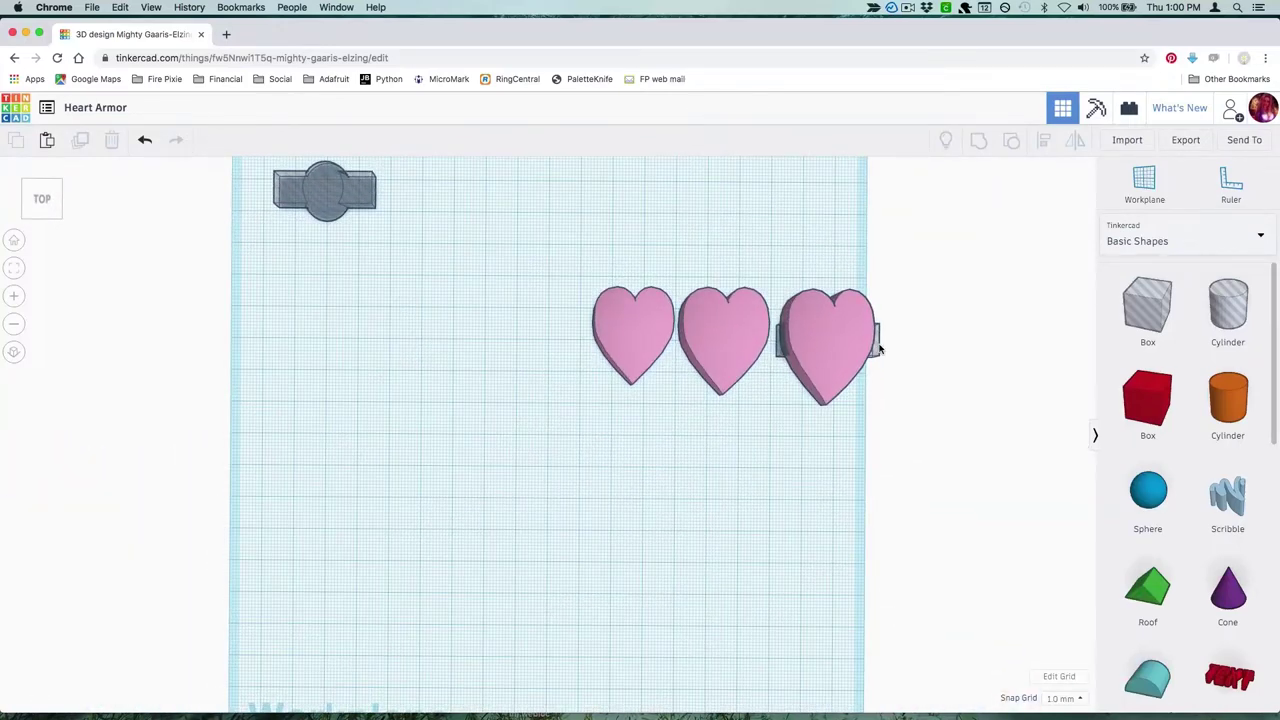
Step: Move the smallest heart to open workplane space and place the grouped hole from the largest heart beneath it
drag(879, 347, 474, 449)
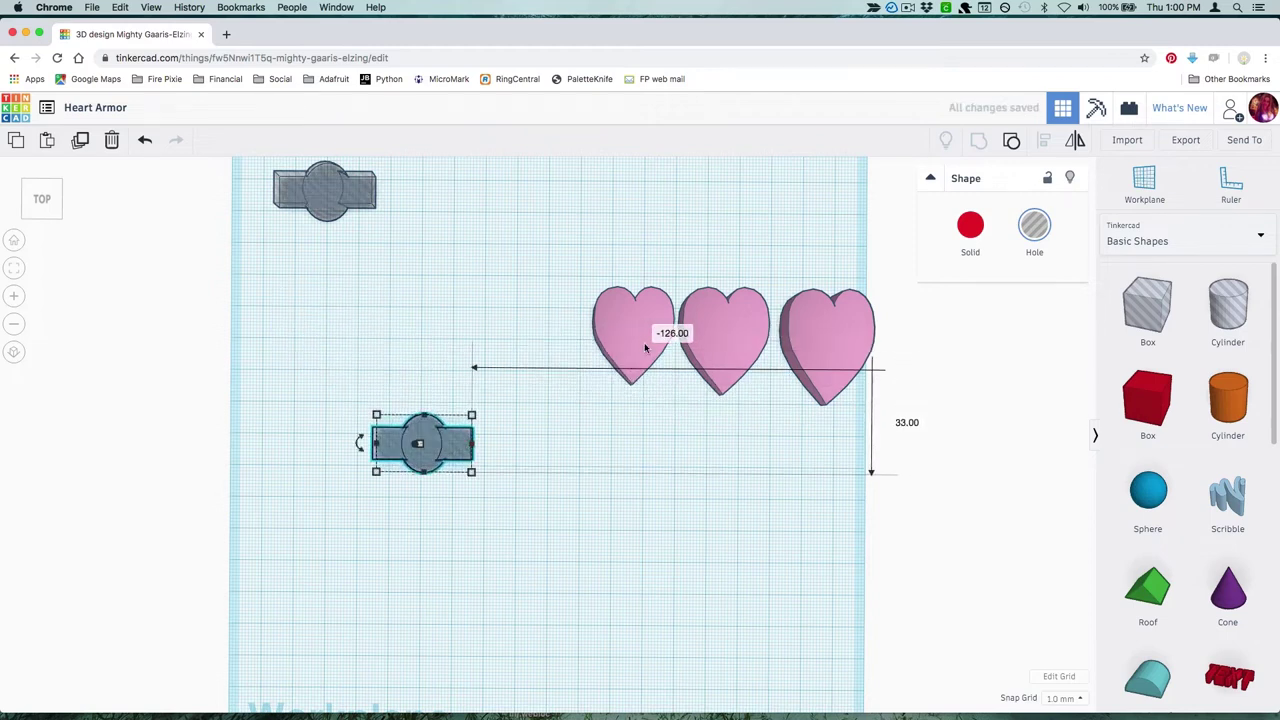
drag(645, 348, 450, 352)
drag(390, 446, 418, 350)
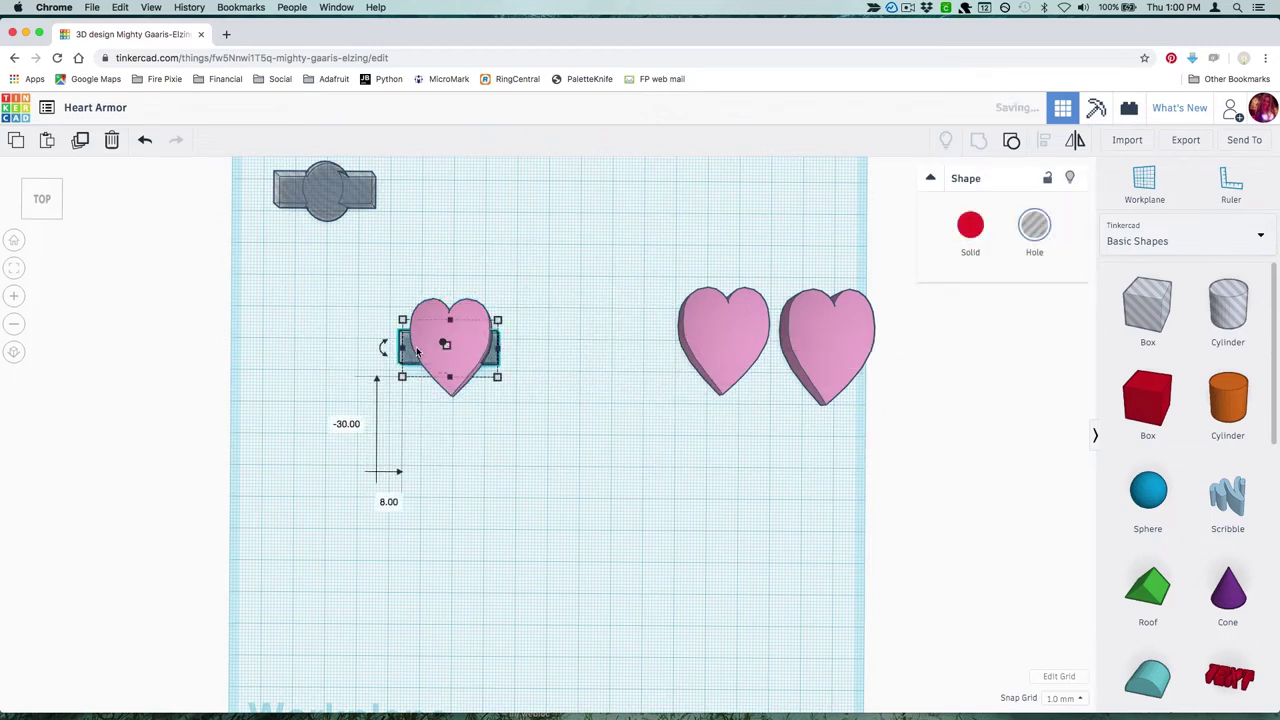
Step: Center the smallest heart and its hole on each other and group them to cut the cavity
drag(380, 280, 510, 433)
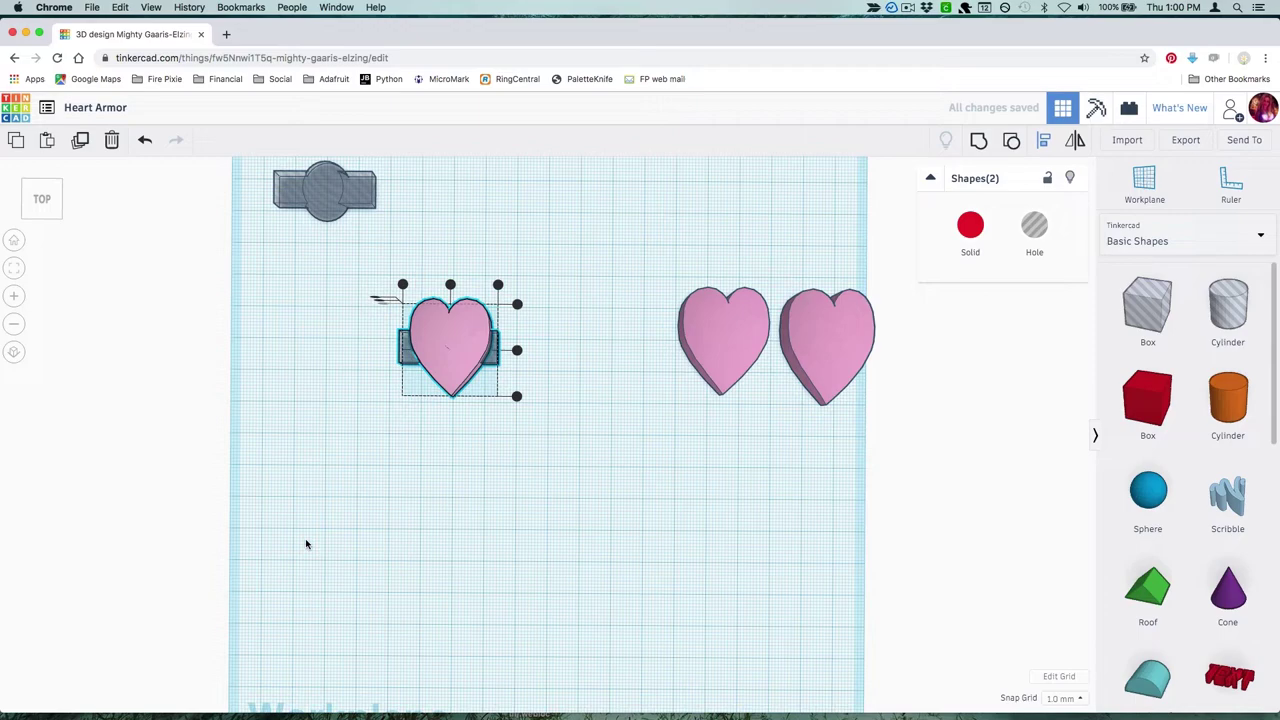
click(477, 471)
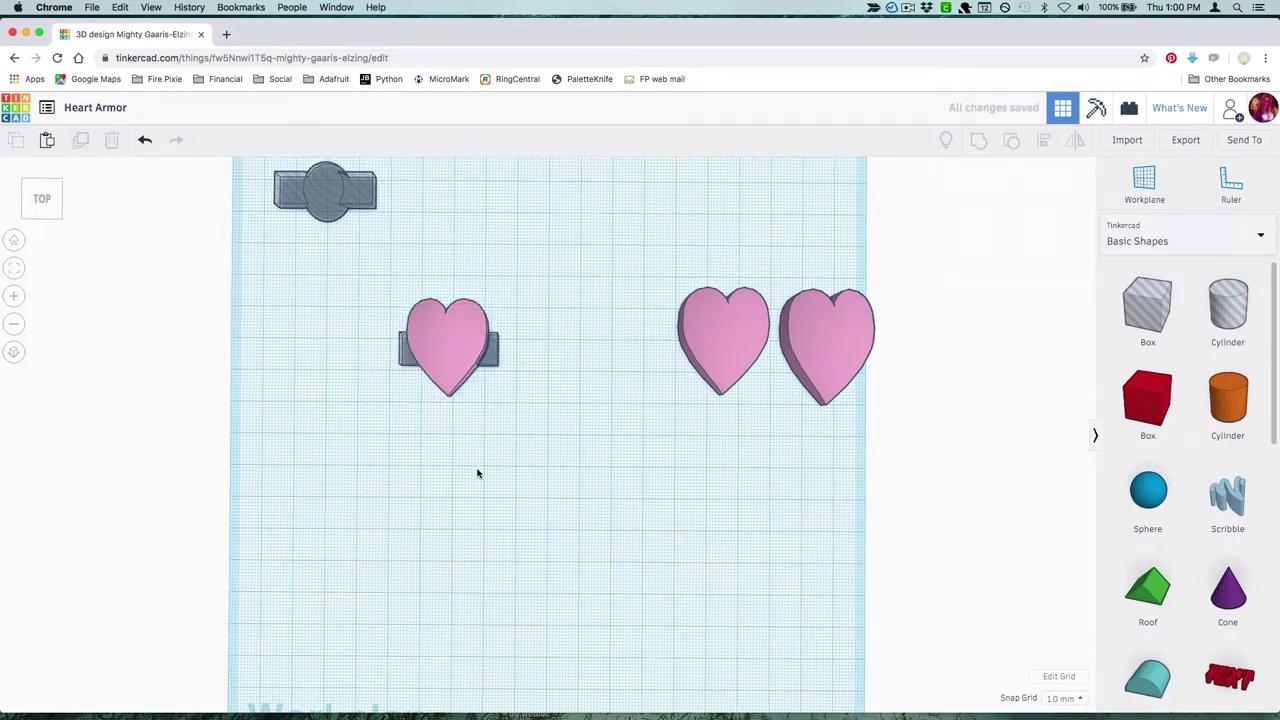
mouse_move(477, 471)
right_down()
mouse_move(460, 149)
mouse_move(491, 477)
right_up()
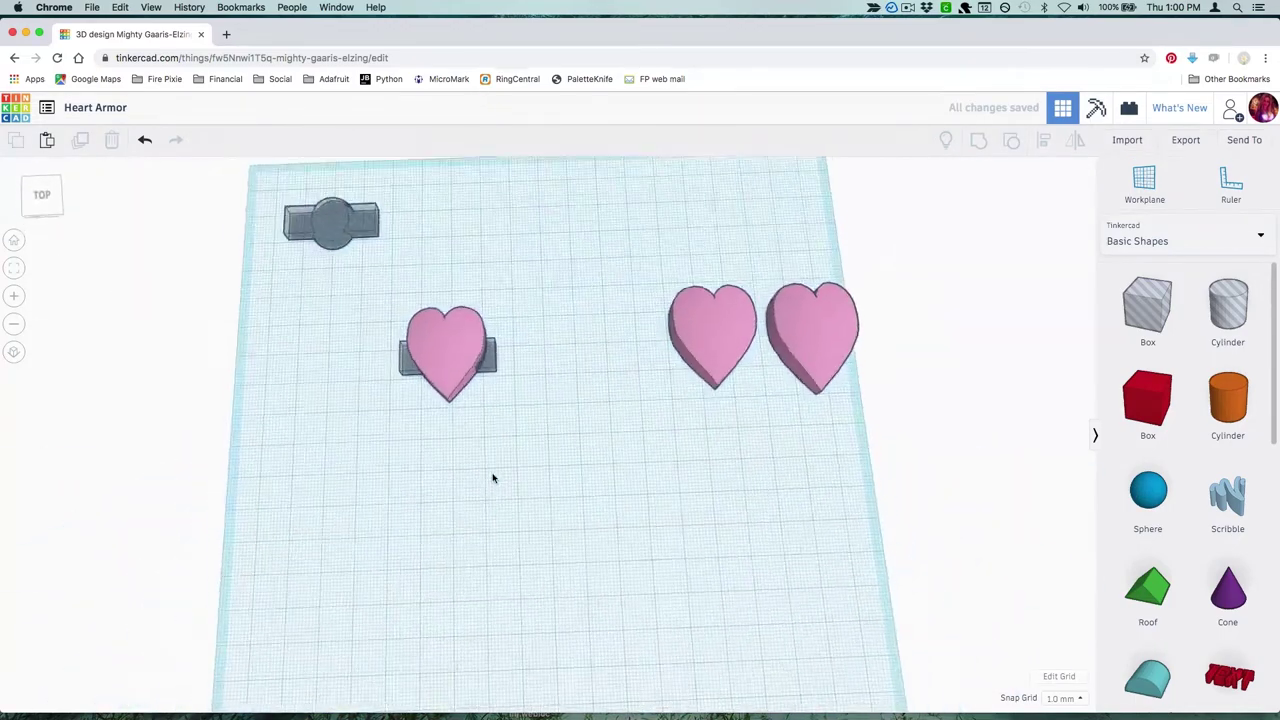
drag(539, 405, 531, 420)
click(978, 140)
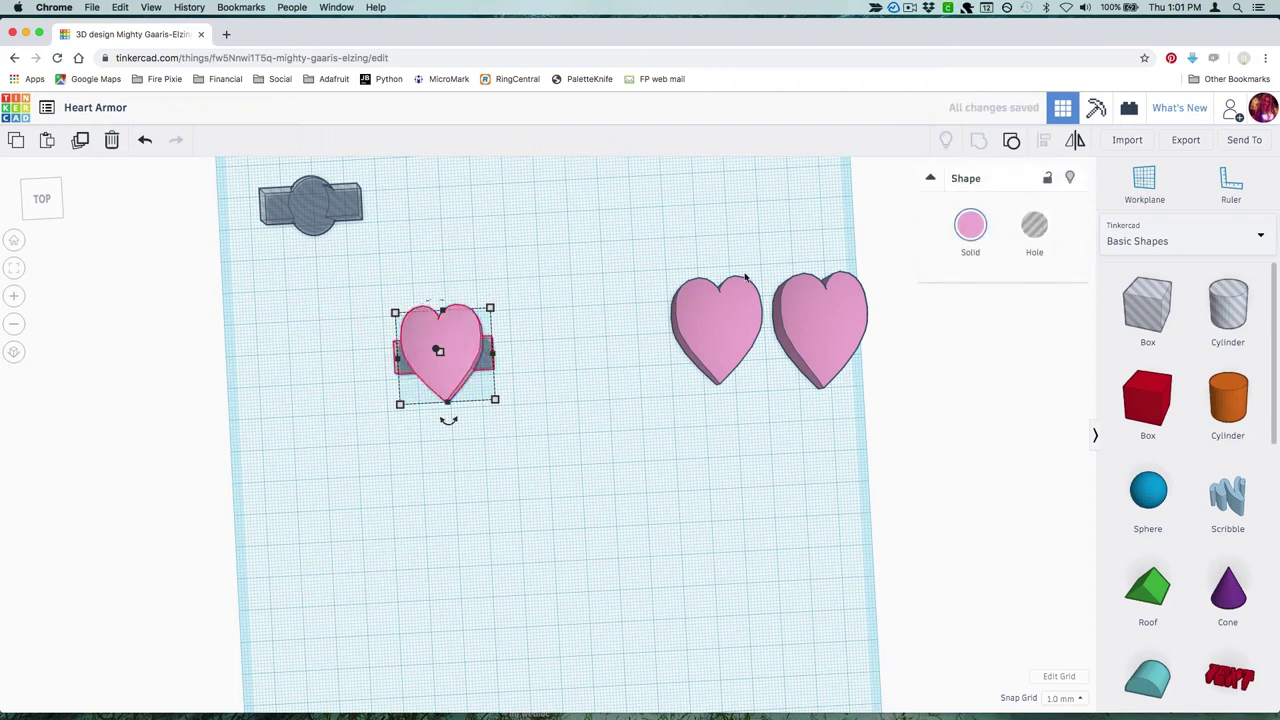
Step: Place a copy of the spare grouped hole under the middle heart, center the two and group them
click(306, 304)
key(super+v)
drag(382, 208, 731, 334)
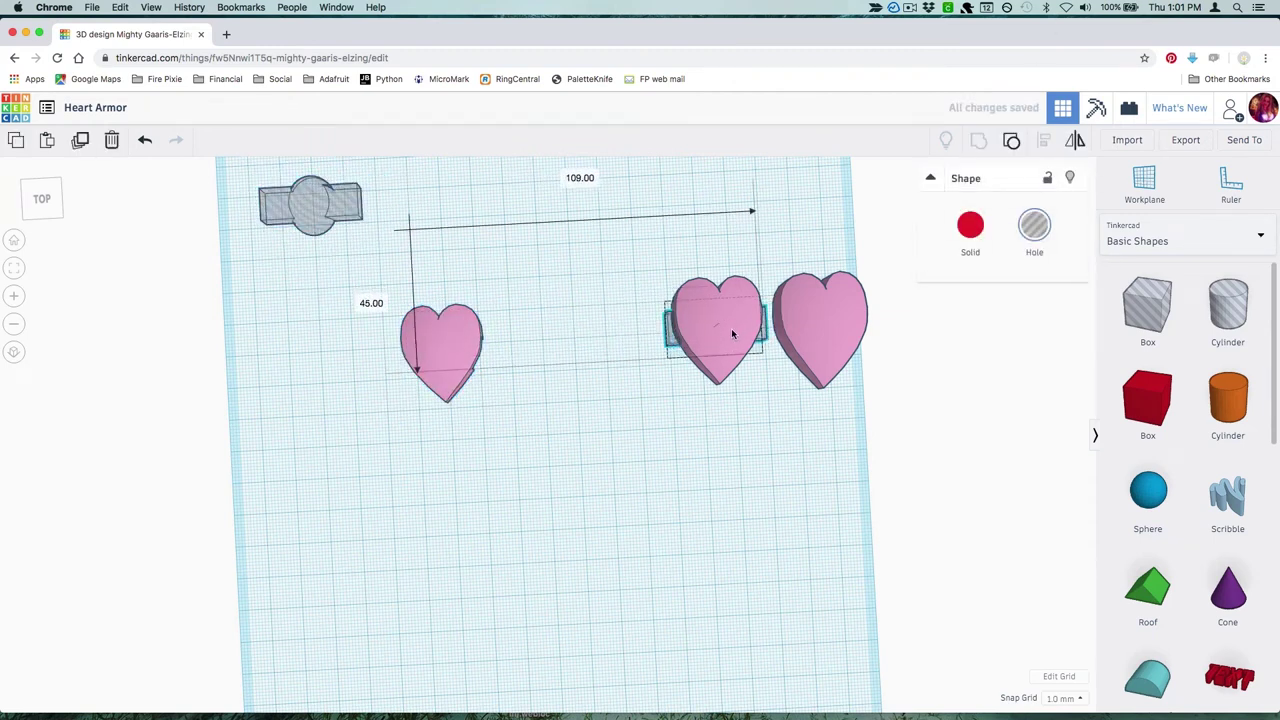
shift+click(733, 334)
click(1046, 143)
click(650, 337)
click(620, 323)
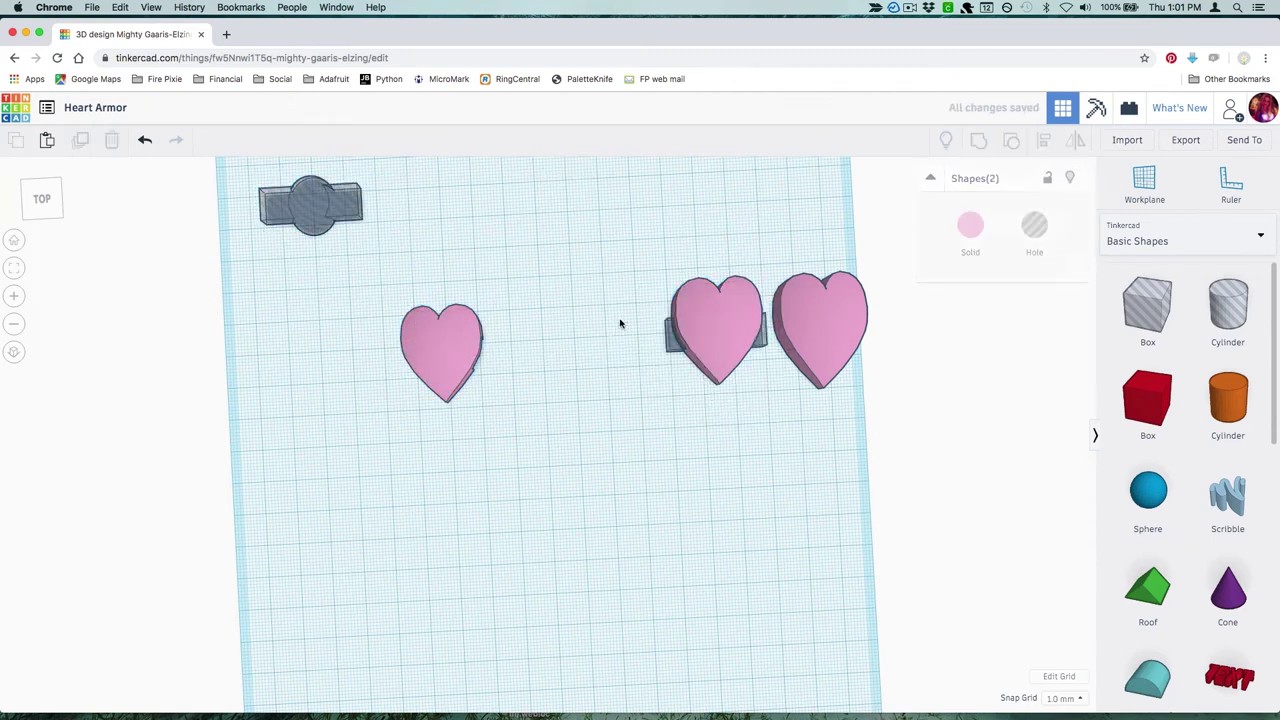
drag(642, 224, 757, 431)
Step: Place another copy of the grouped hole under the largest heart, center the two and group them
click(333, 216)
key(super+v)
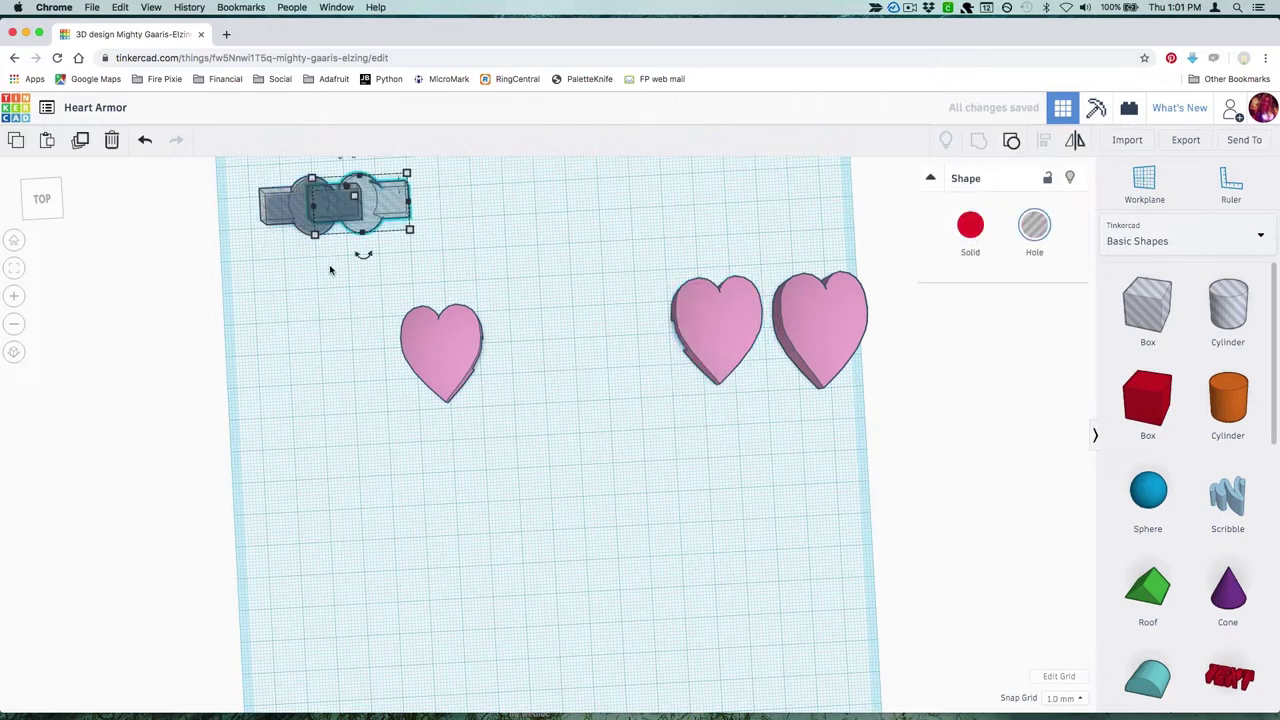
drag(385, 208, 851, 320)
drag(777, 223, 866, 430)
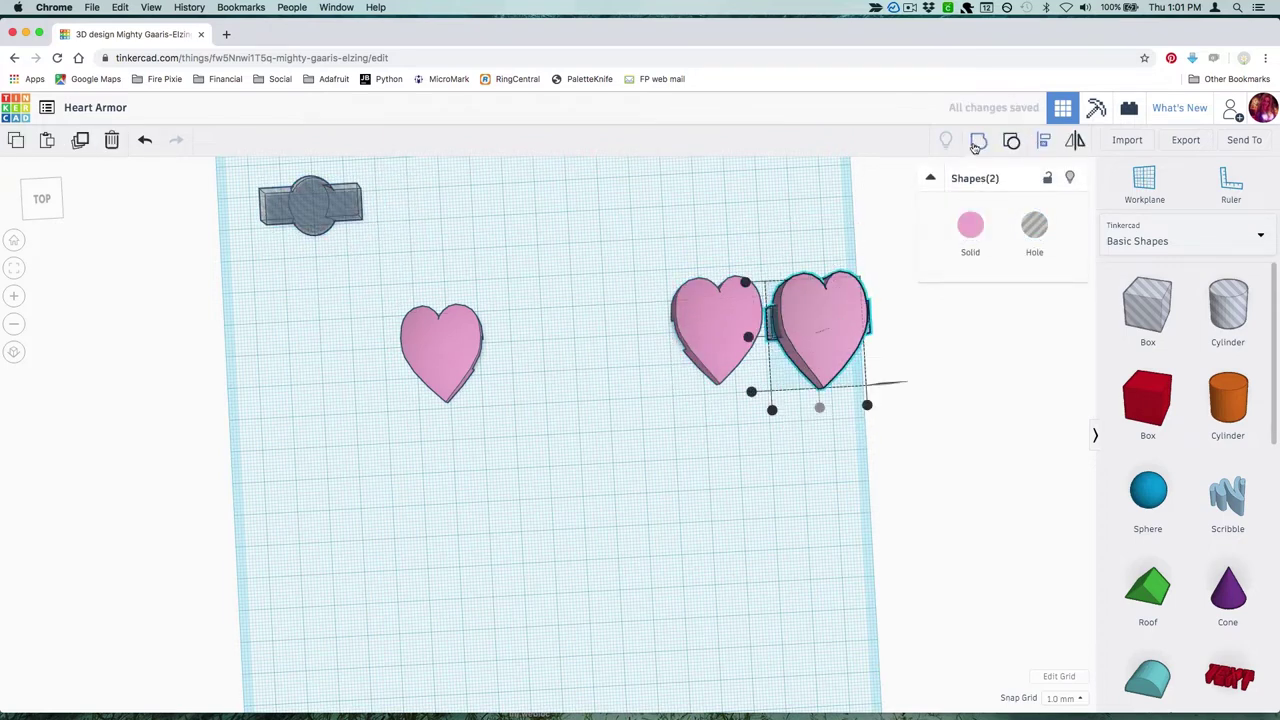
click(801, 493)
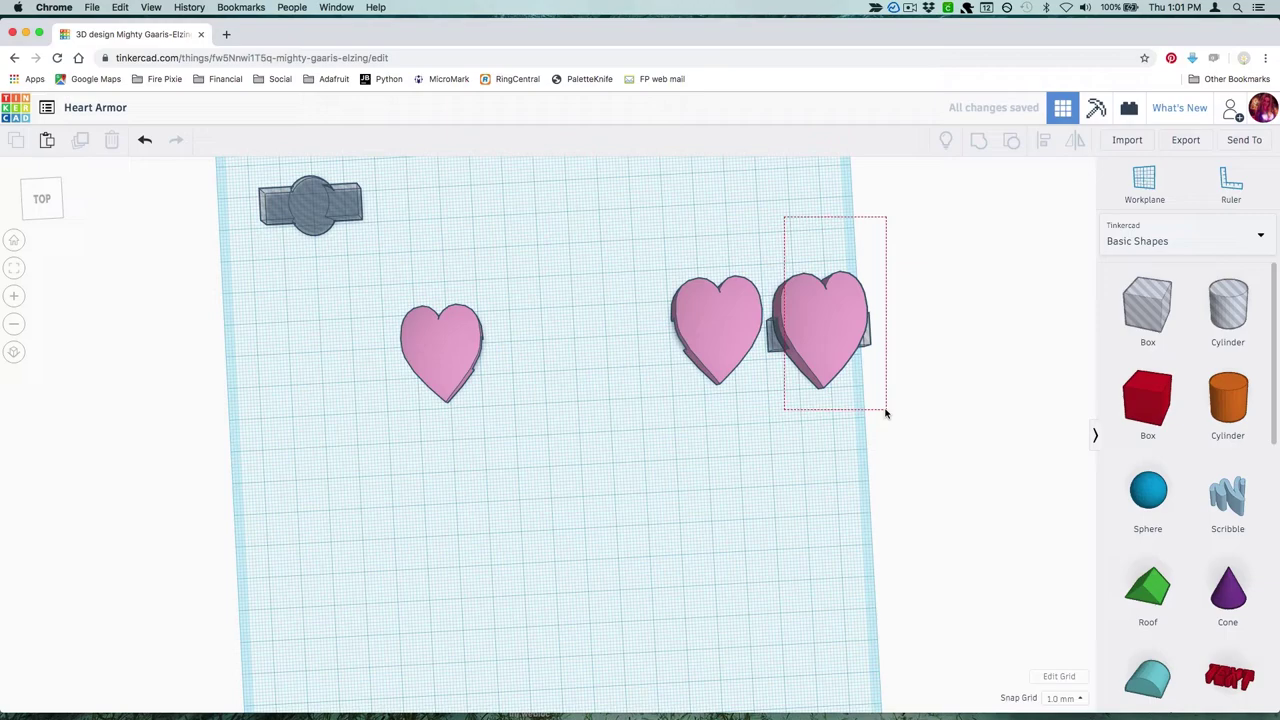
drag(885, 412, 886, 410)
click(765, 545)
right_drag(765, 545, 702, 344)
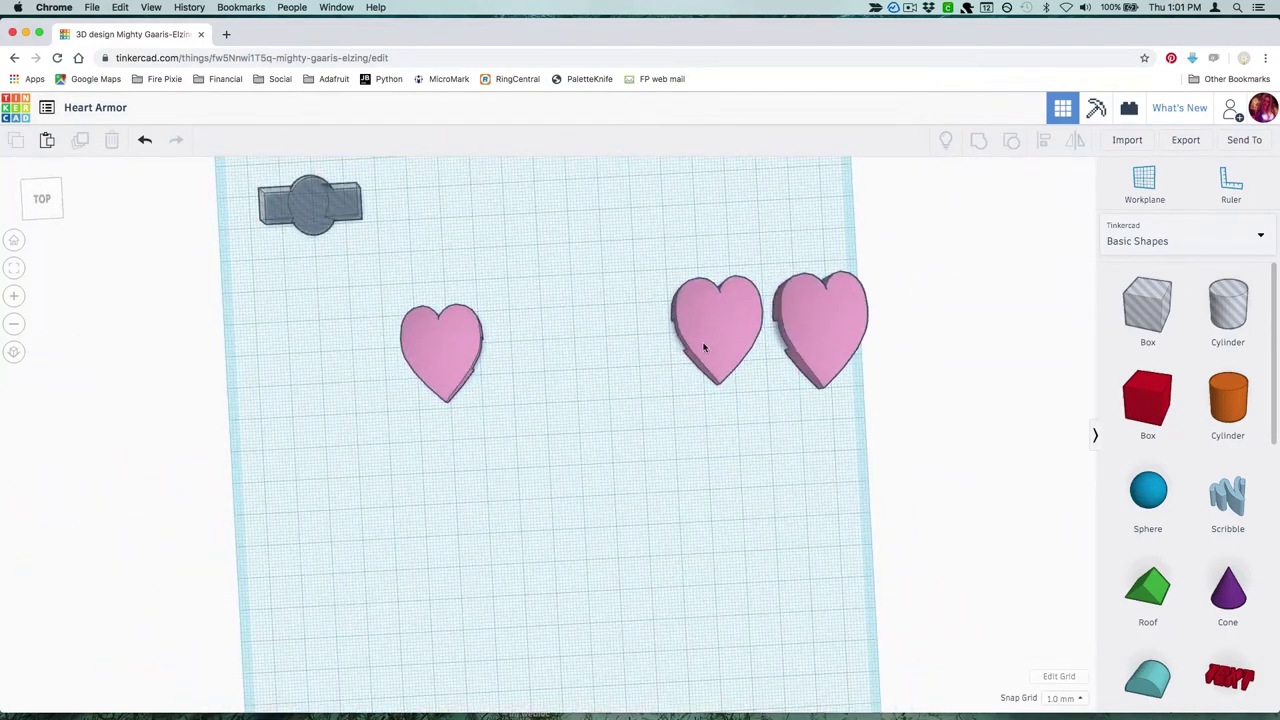
Step: Arrange the three hearts in a column by size, with the smallest at the front of the workplane and the largest at the back
drag(720, 329, 536, 384)
drag(830, 345, 623, 320)
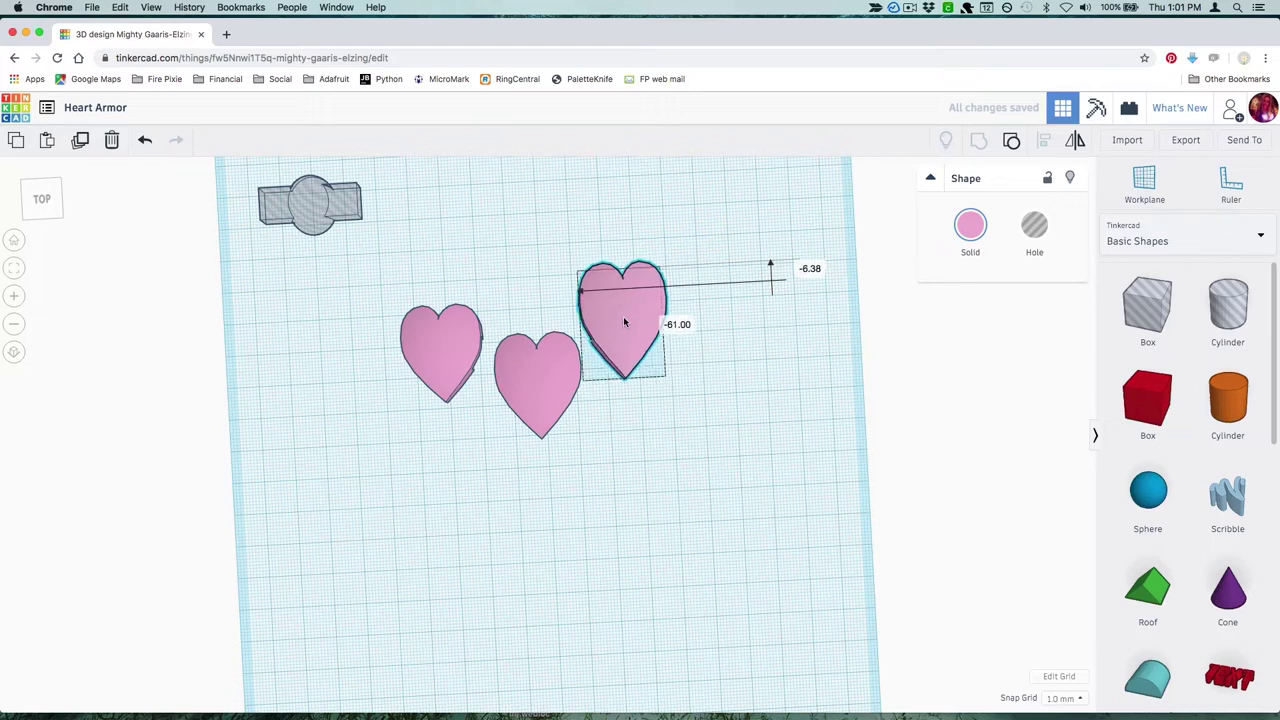
right_drag(623, 320, 643, 543)
click(543, 390)
drag(543, 390, 408, 247)
drag(430, 370, 595, 620)
drag(408, 250, 574, 517)
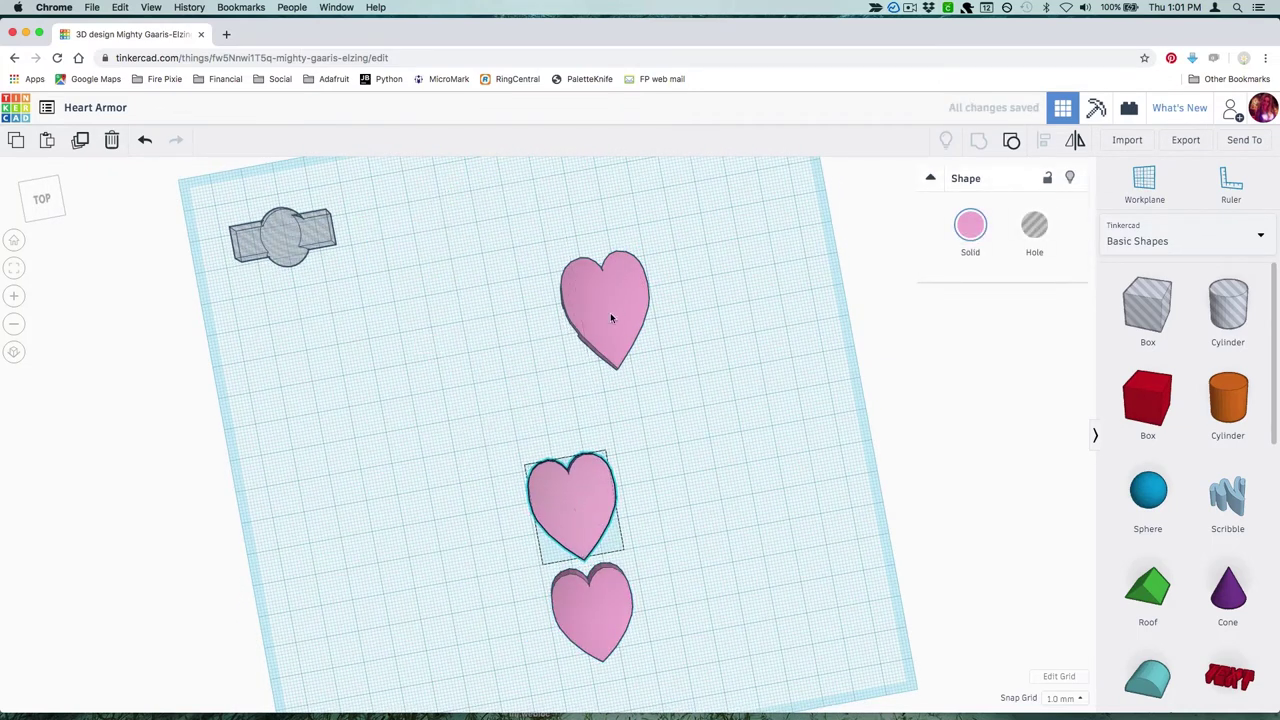
drag(615, 312, 563, 395)
right_drag(563, 399, 614, 400)
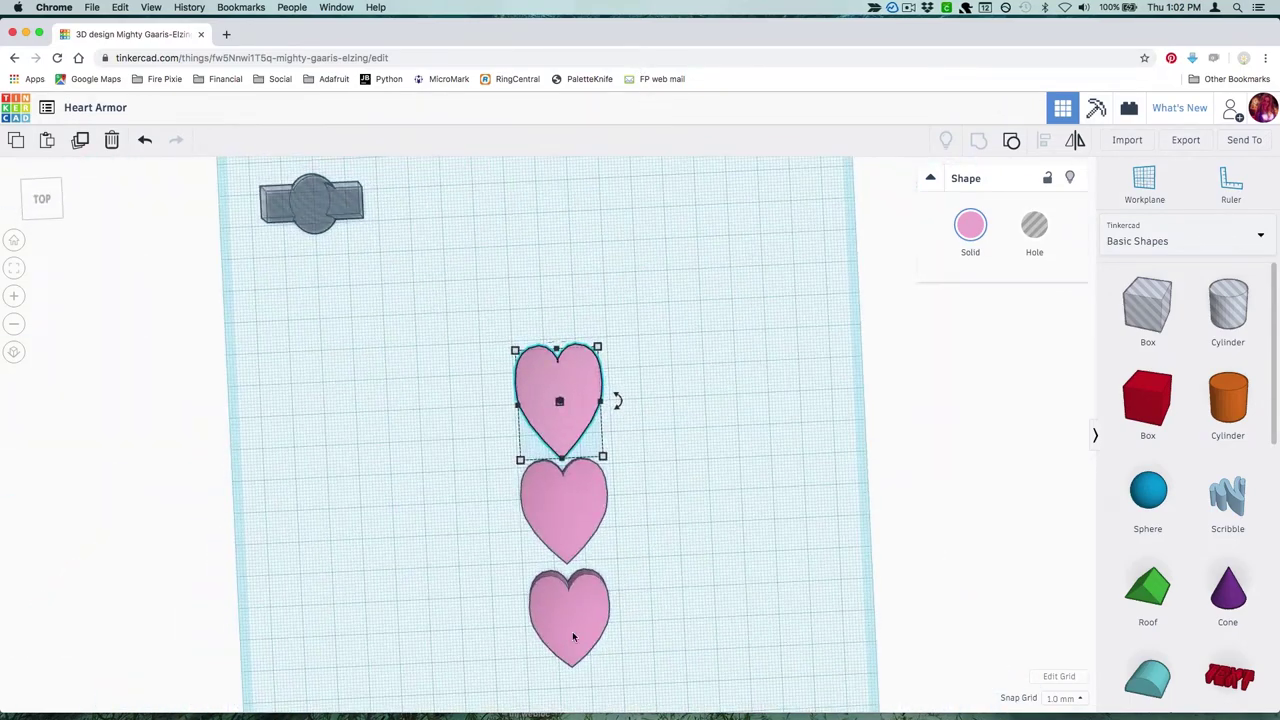
Step: Duplicate the column of three hearts on both sides in a staggered pattern and add one small heart at the front of the middle column
click(558, 402)
right_drag(686, 540, 662, 560)
drag(509, 288, 610, 640)
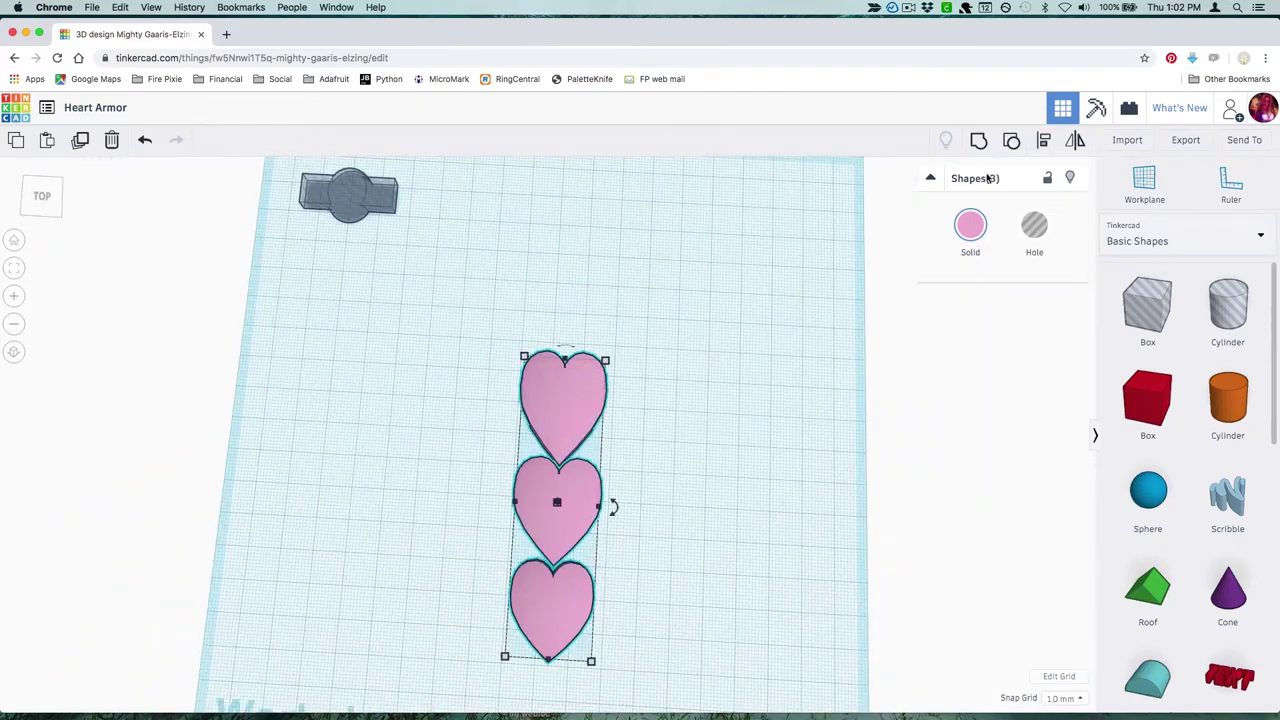
click(725, 595)
click(573, 612)
shift+click(575, 505)
shift+click(577, 394)
alt+drag(553, 547, 464, 580)
right_drag(466, 543, 701, 647)
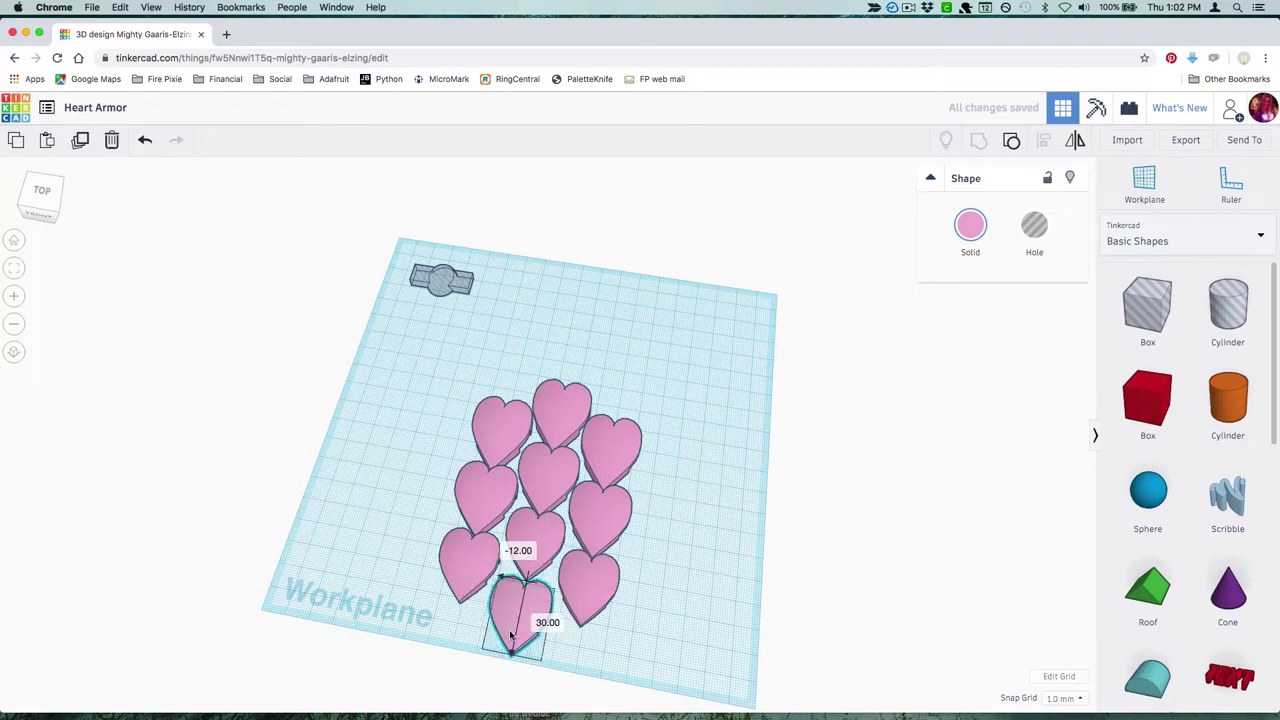
Step: Add copies of the hearts to form a two-heart outer column on each side of the pattern
alt+drag(523, 613, 553, 618)
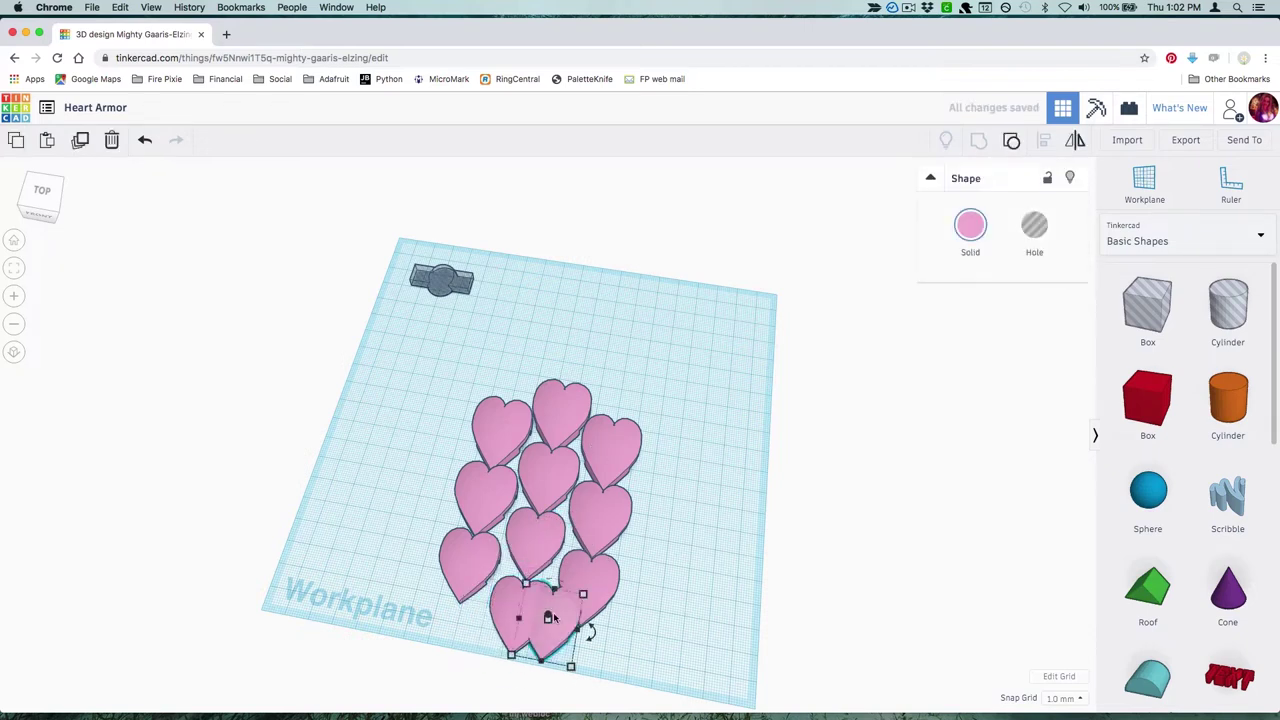
drag(688, 591, 419, 541)
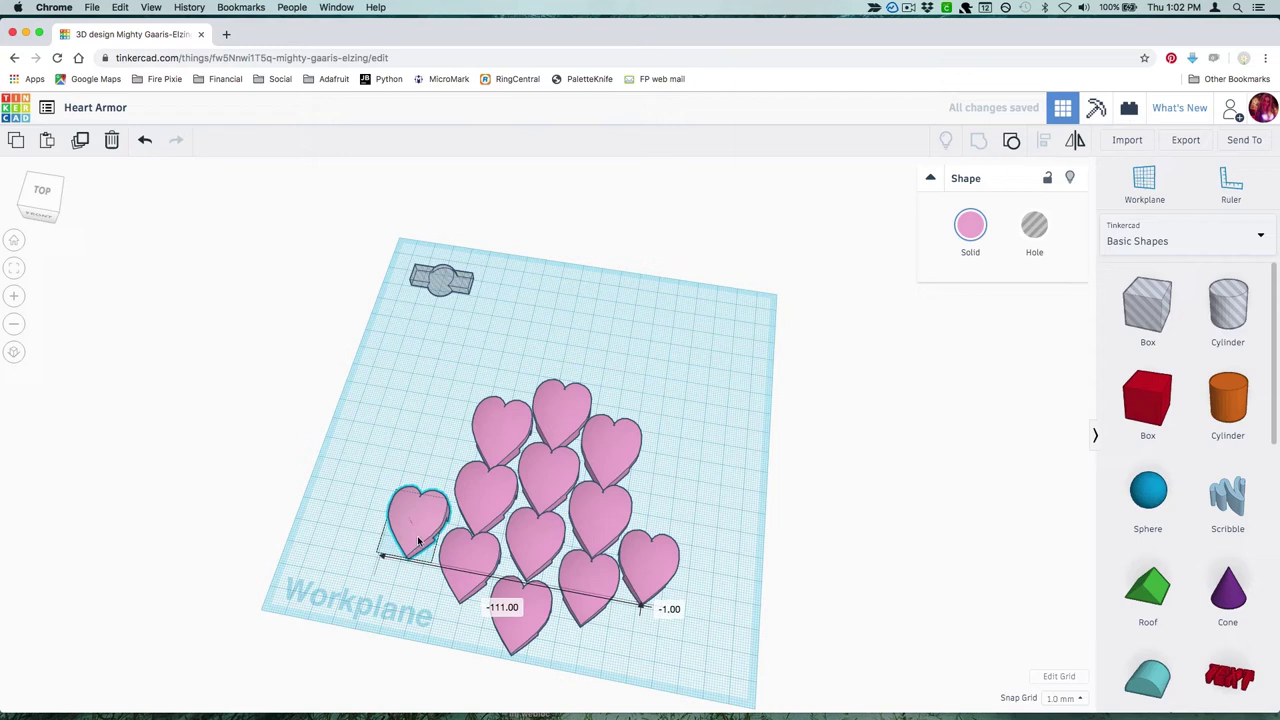
alt+drag(481, 500, 437, 473)
click(446, 566)
Step: Group all the hearts of the pattern, leaving out the spare hole
right_drag(769, 445, 421, 411)
drag(356, 356, 702, 660)
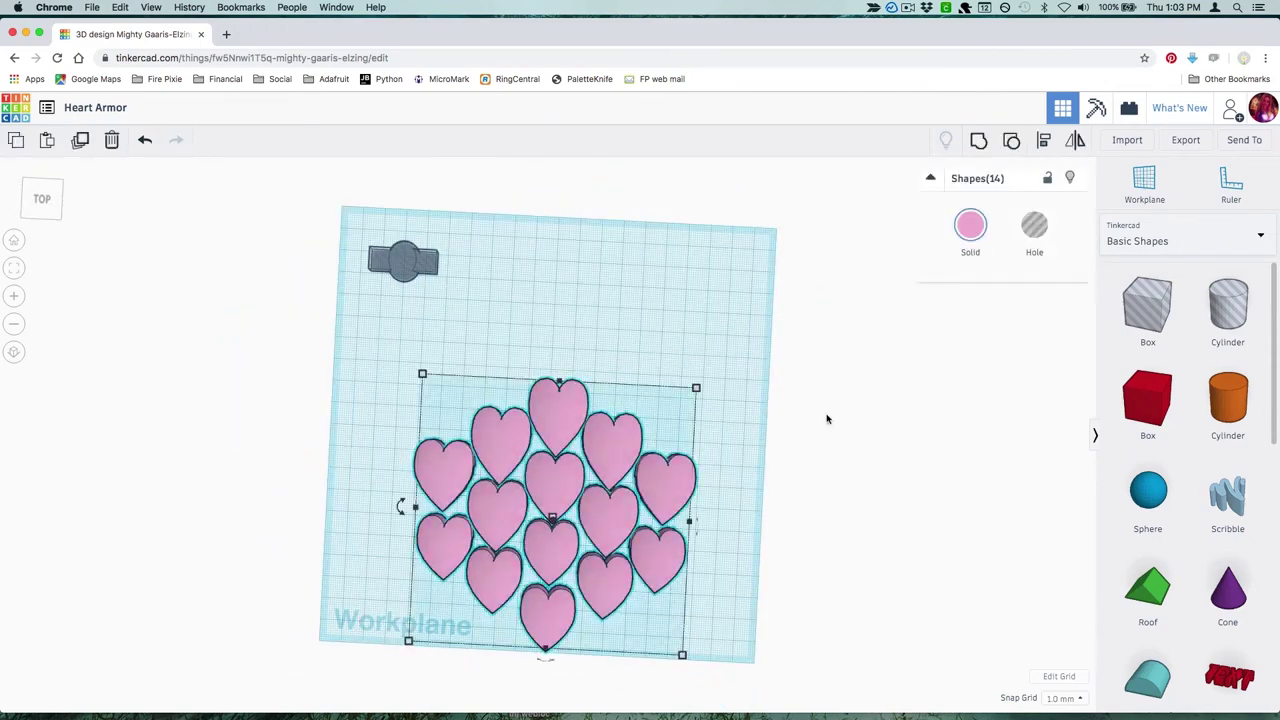
click(985, 145)
right_drag(551, 486, 588, 652)
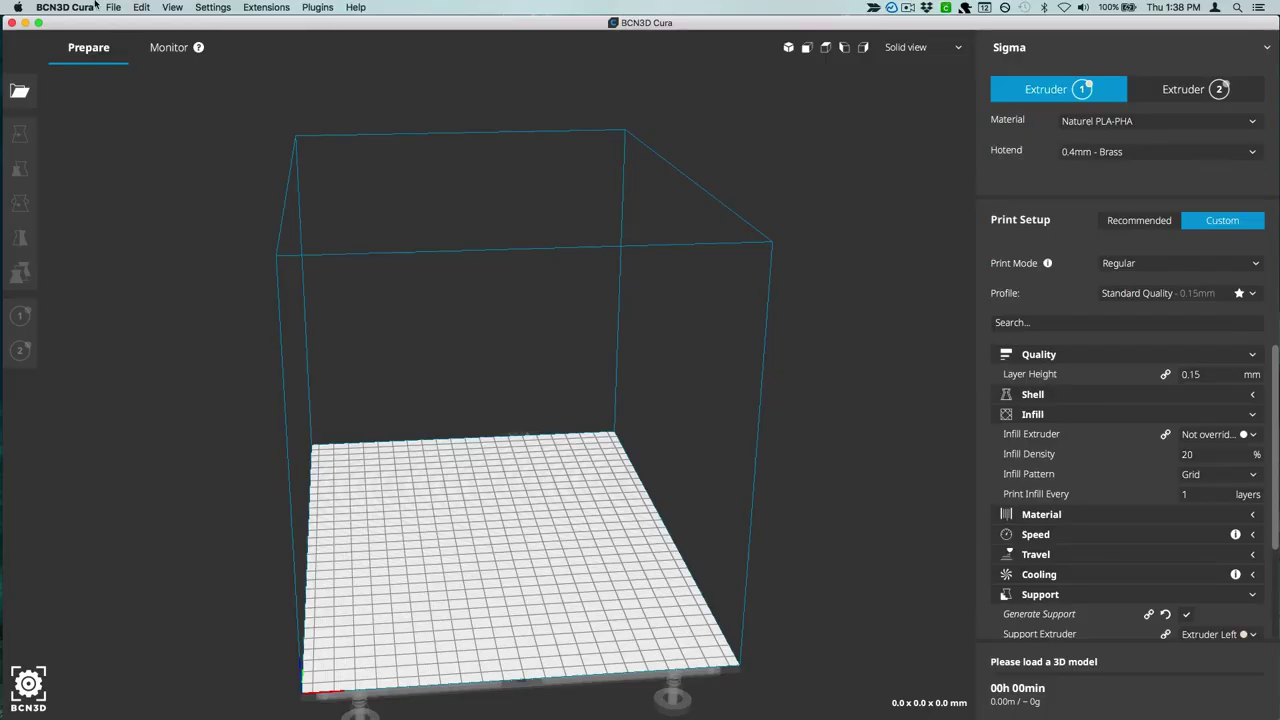
Step: Switch to BCN3D Cura and open Heart Armor.stl from the Downloads folder
click(113, 8)
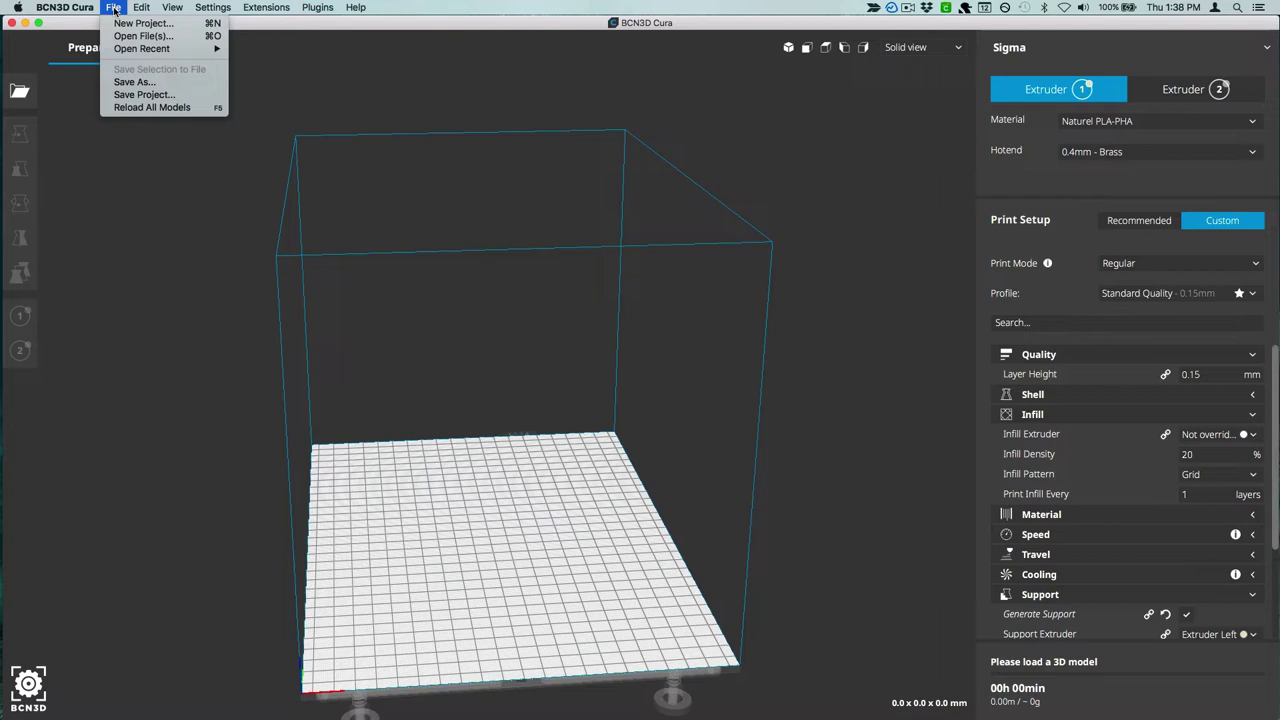
click(143, 35)
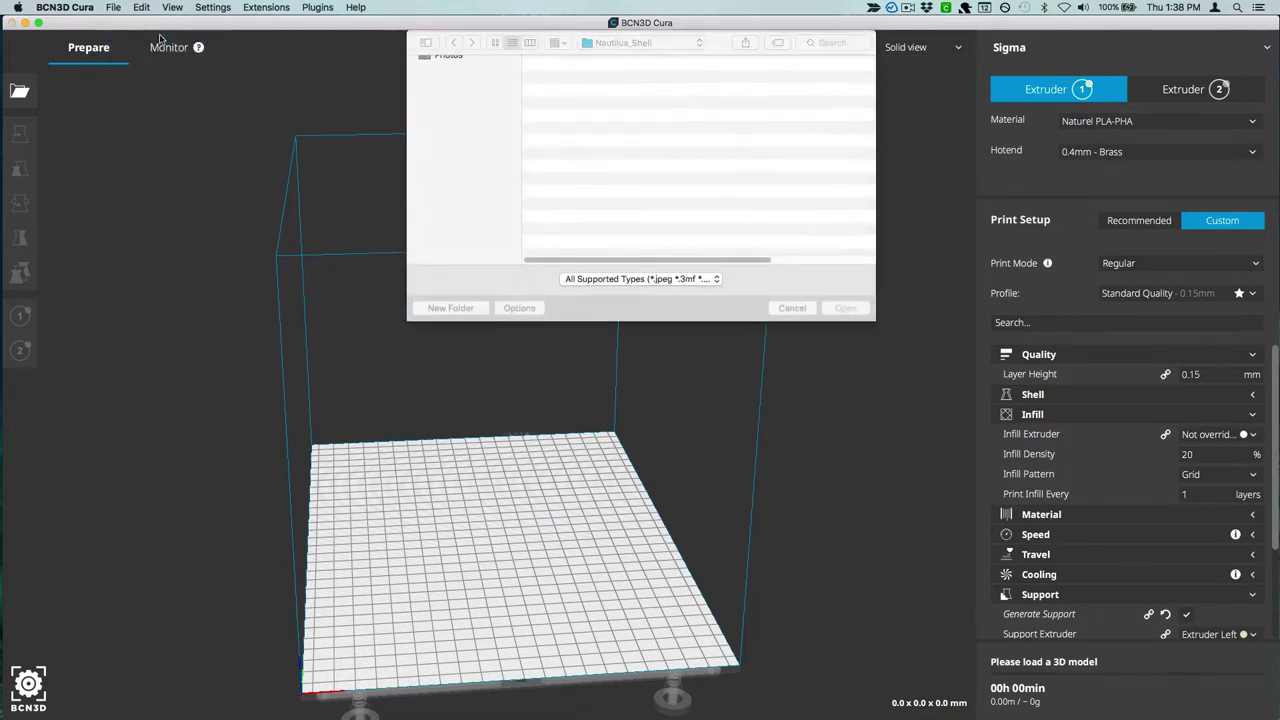
click(622, 43)
click(620, 58)
click(597, 80)
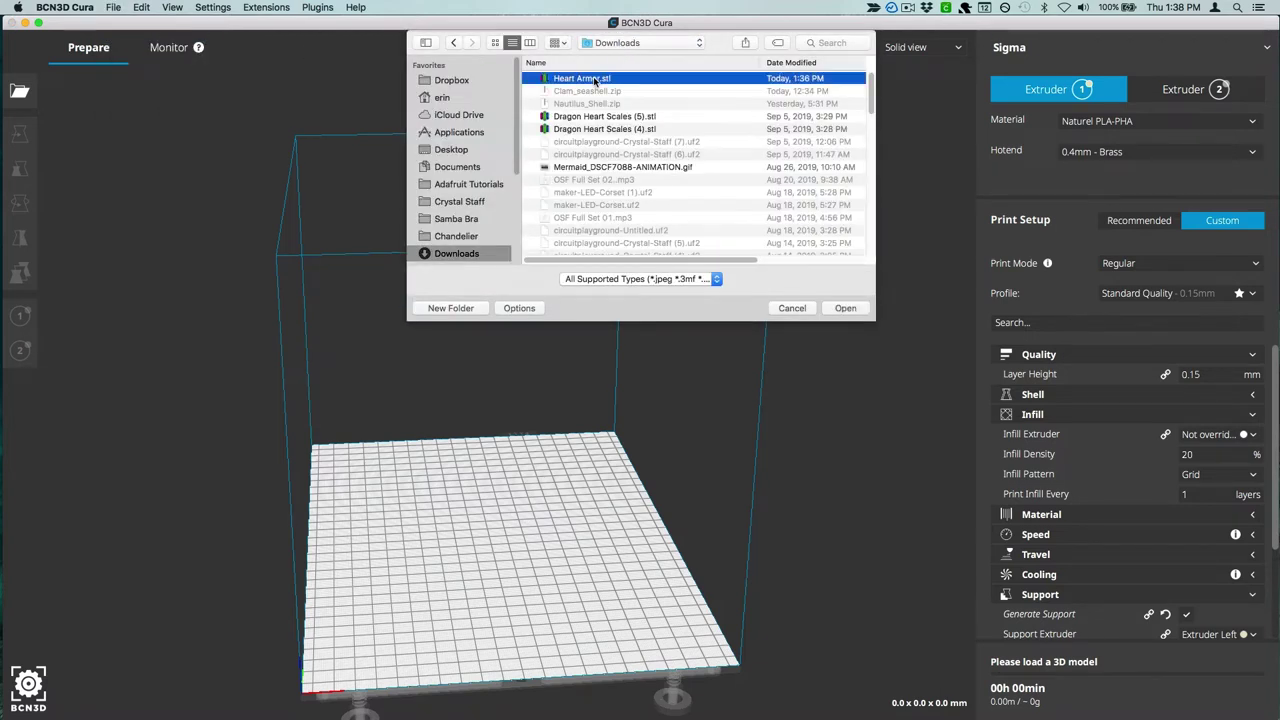
click(845, 308)
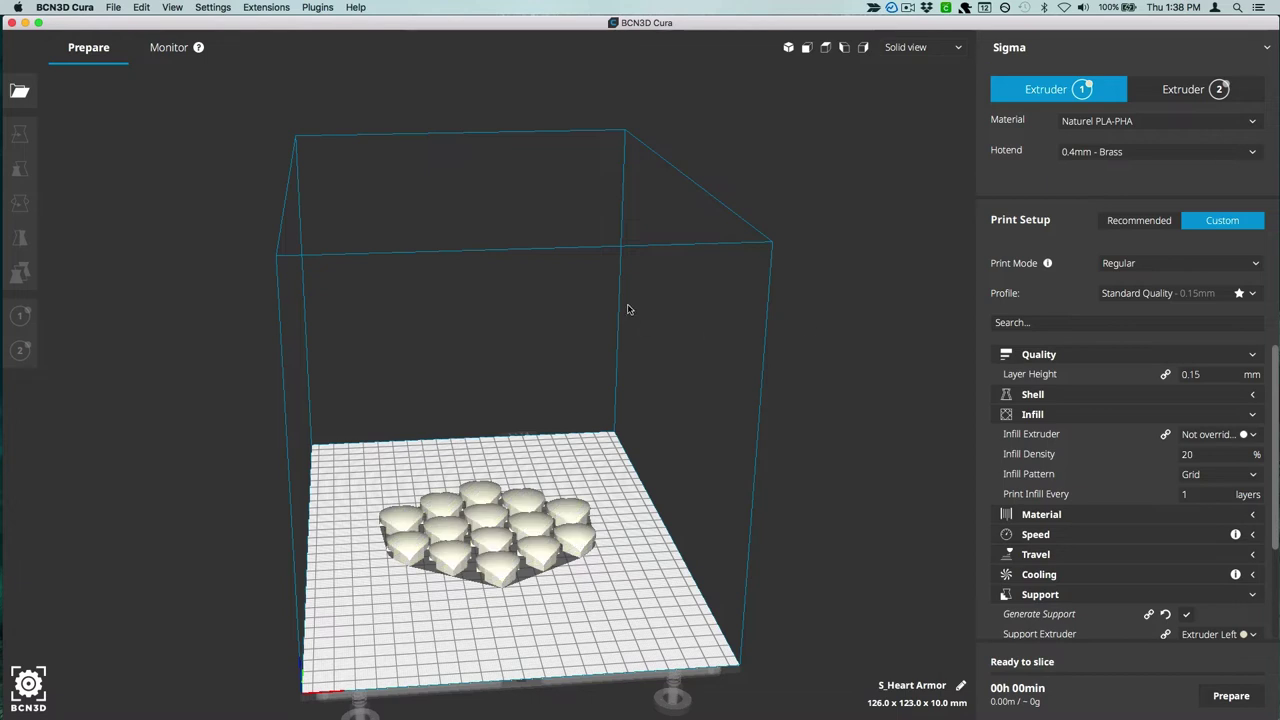
Step: Turn off support generation for the print and select the heart model
click(1187, 614)
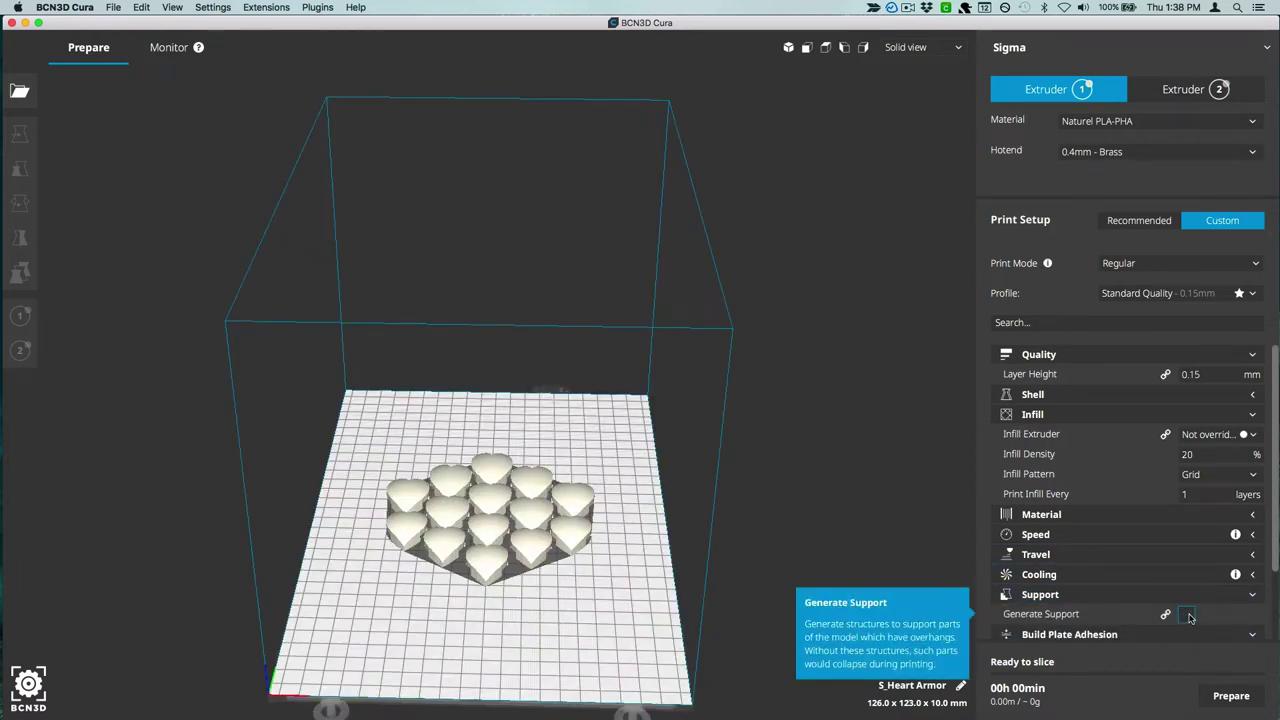
click(531, 496)
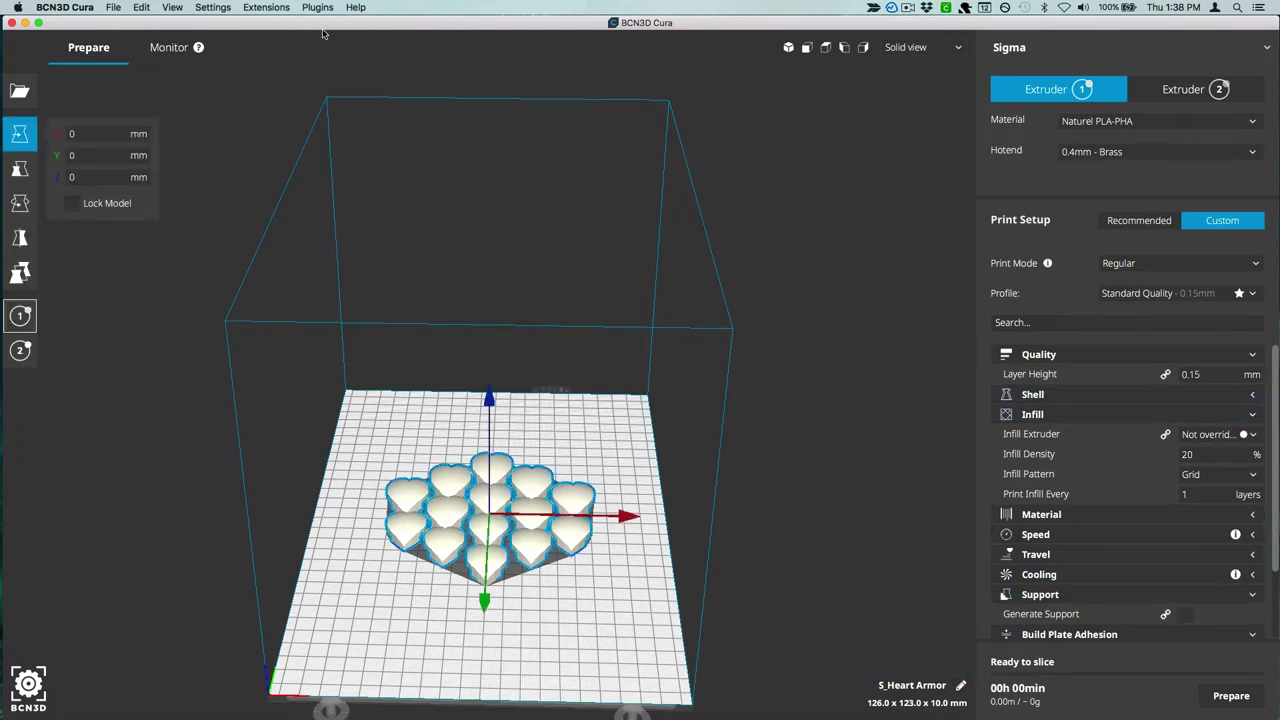
Step: Add a Pause at height post-processing script with a pause height of 2.0 mm
click(266, 7)
mouse_move(283, 36)
click(405, 36)
click(439, 236)
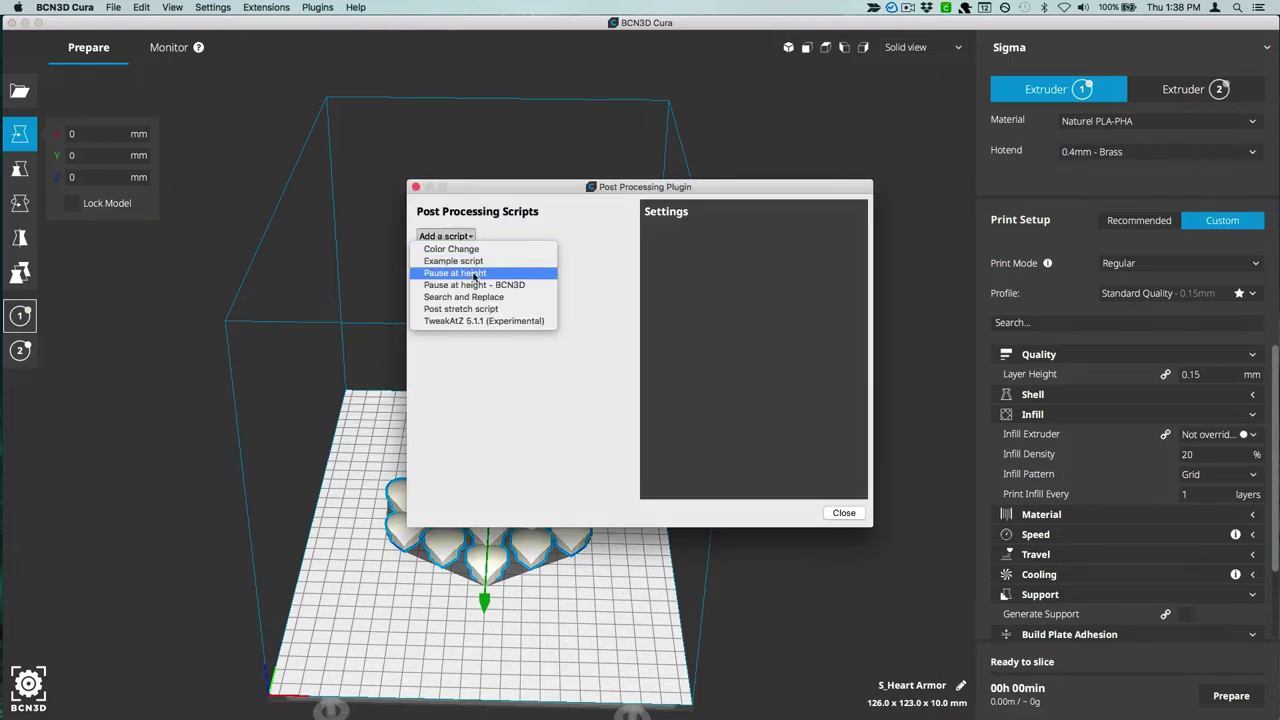
click(465, 273)
double_click(783, 227)
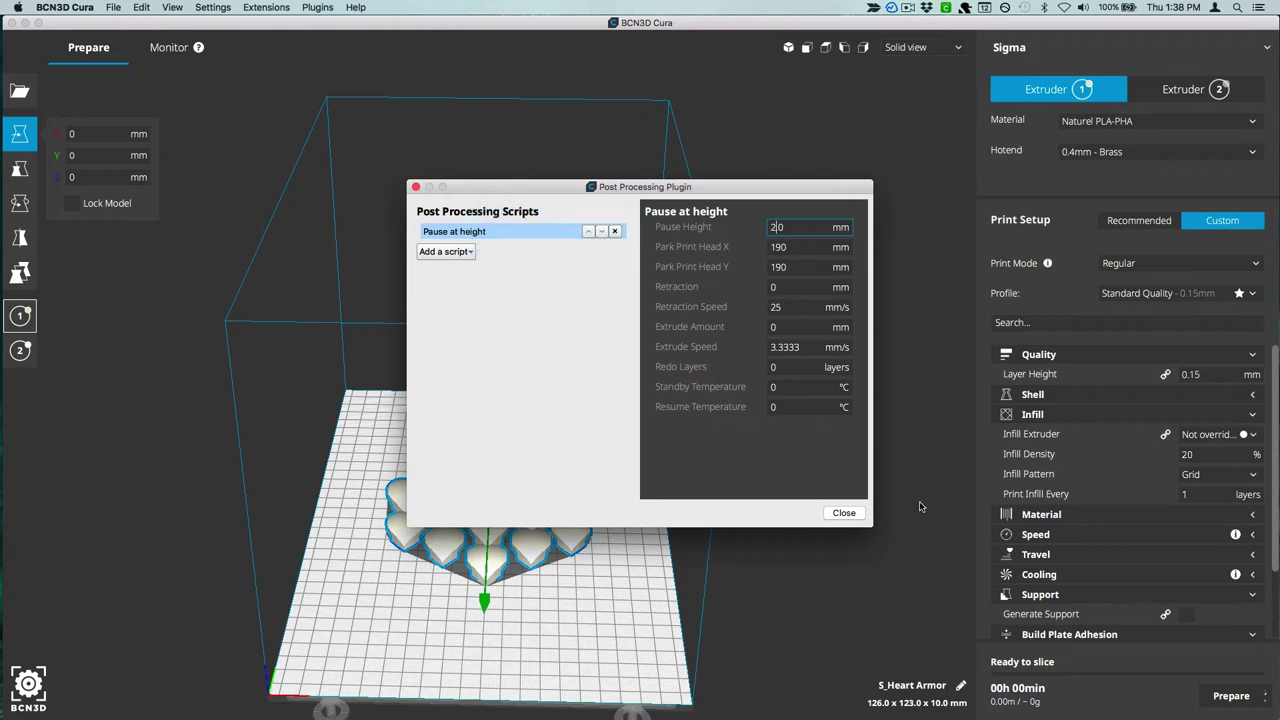
click(843, 514)
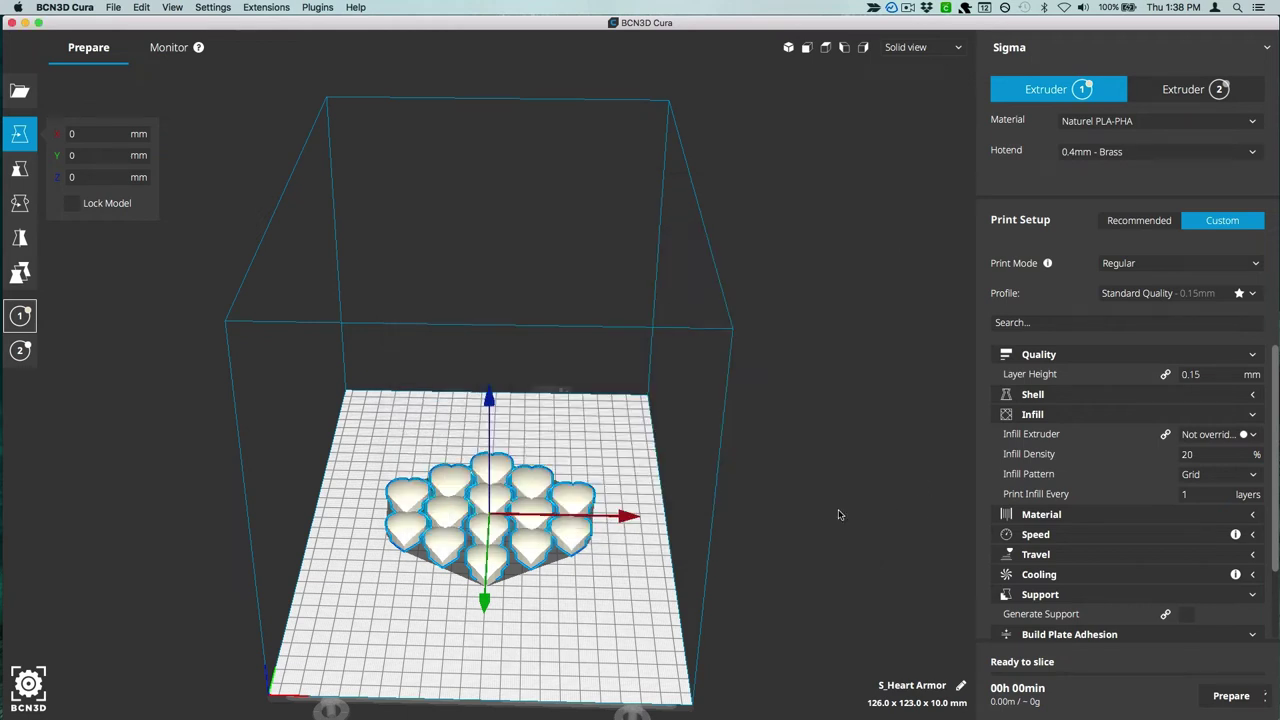